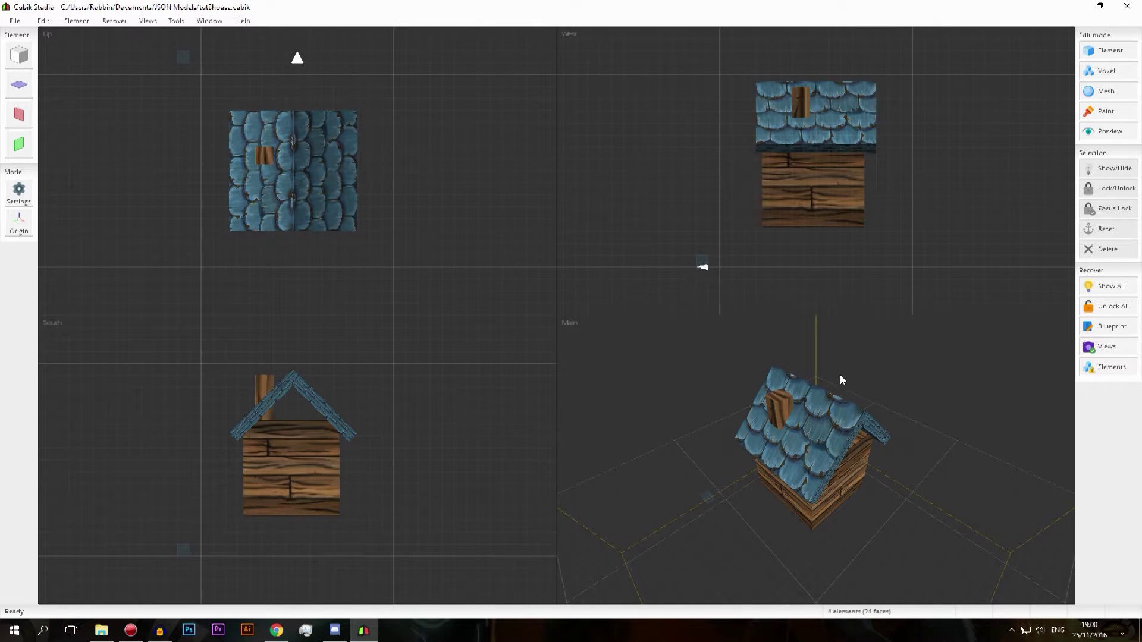
Step: Enter Element edit mode, open the element face settings and select the house's wooden base cube
mouse_move(909, 494)
right_down()
mouse_move(906, 509)
mouse_move(908, 464)
mouse_move(938, 485)
mouse_move(928, 485)
right_up()
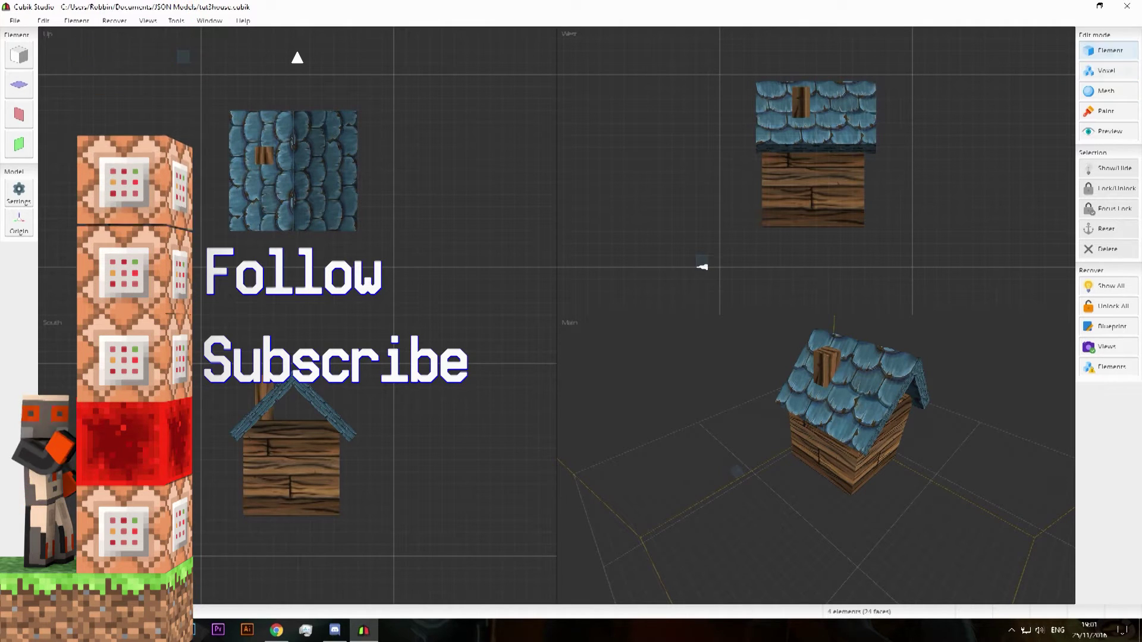
click(1107, 50)
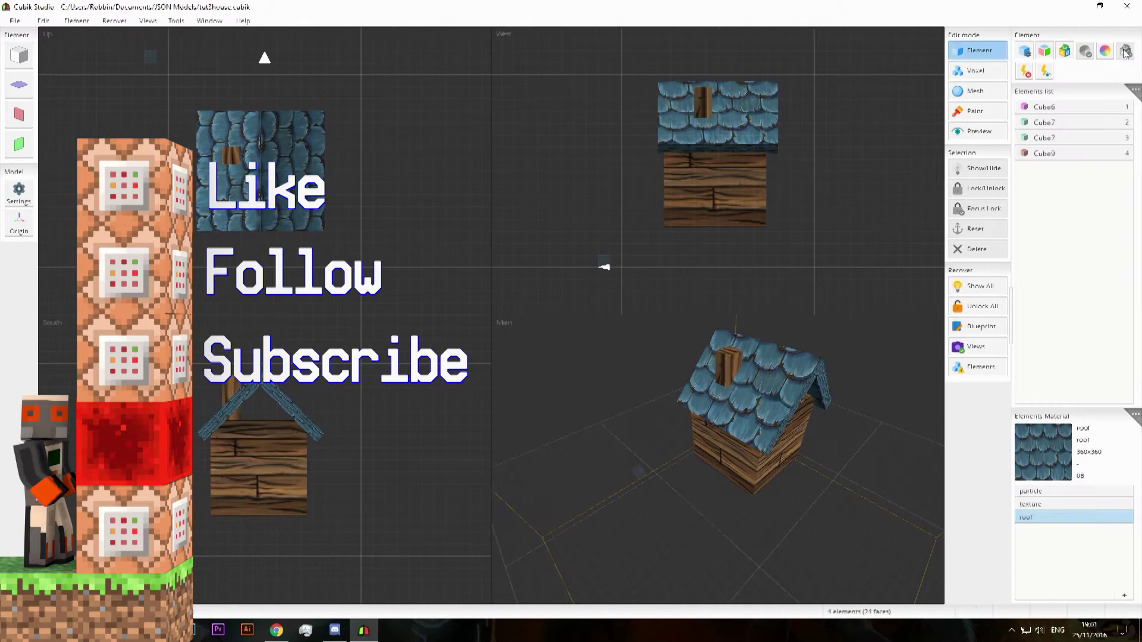
click(1044, 52)
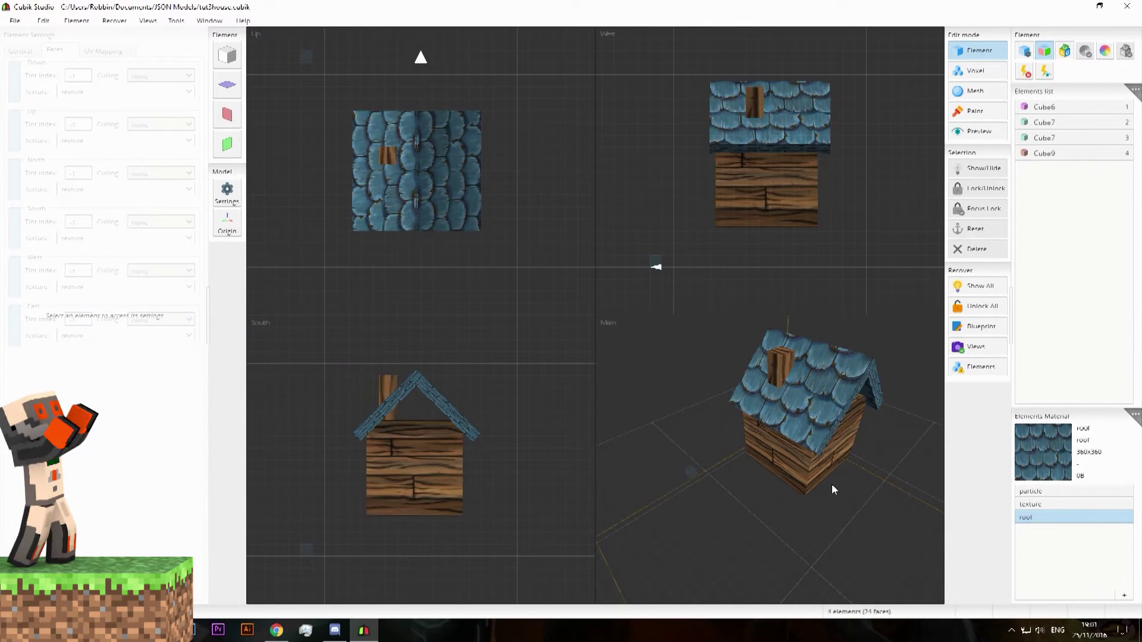
click(825, 482)
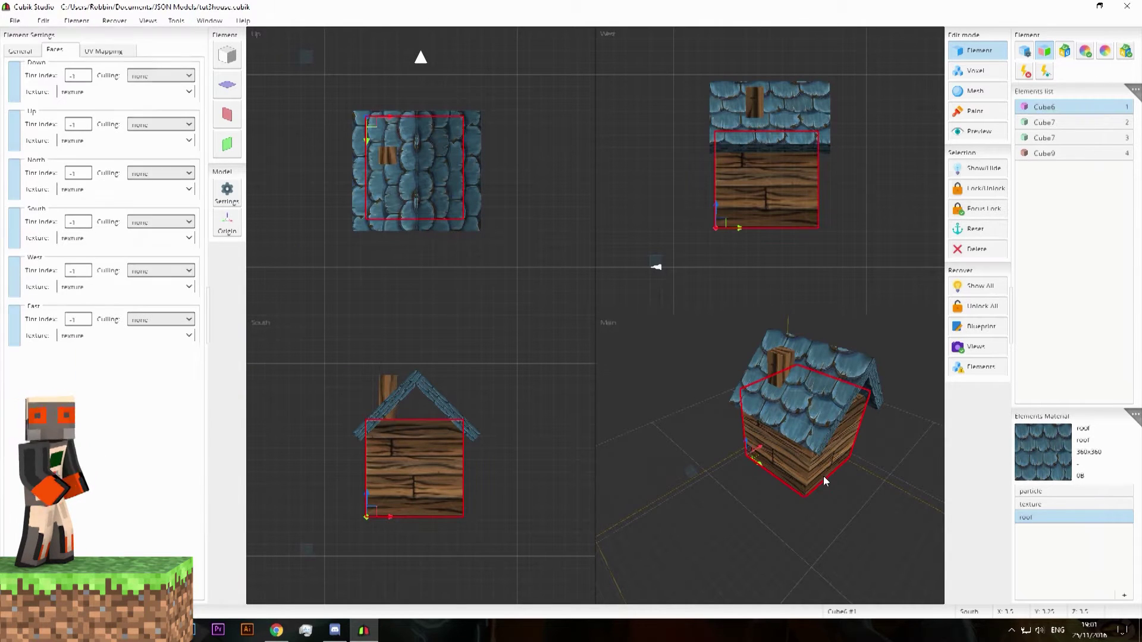
Step: Examine the wooden base's UV mapping and its per-face settings
click(122, 52)
click(55, 50)
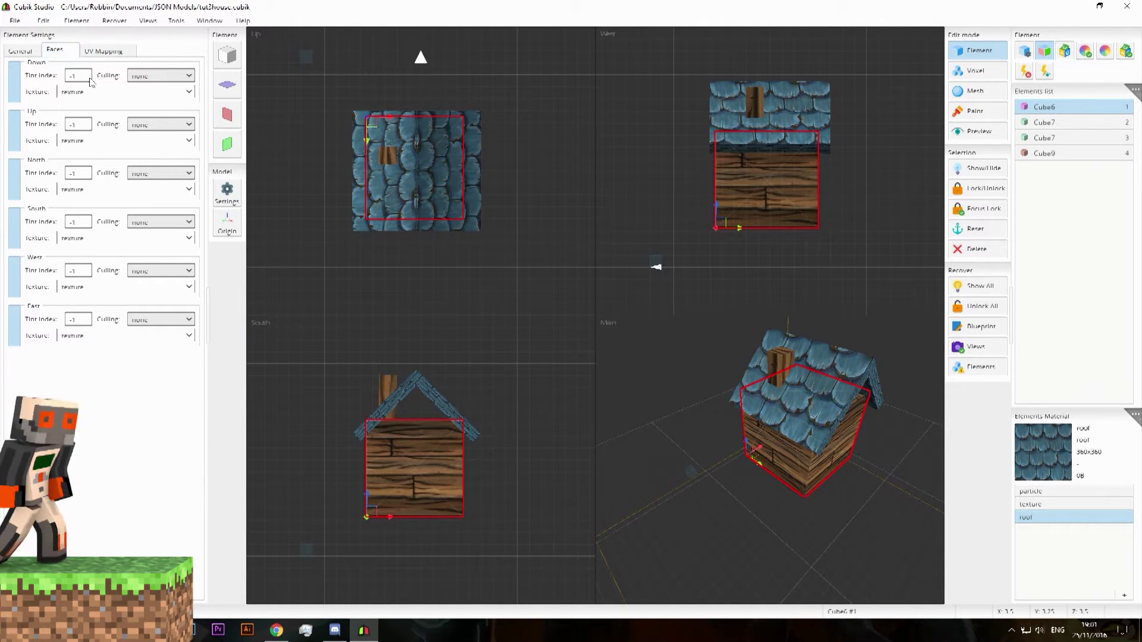
click(102, 51)
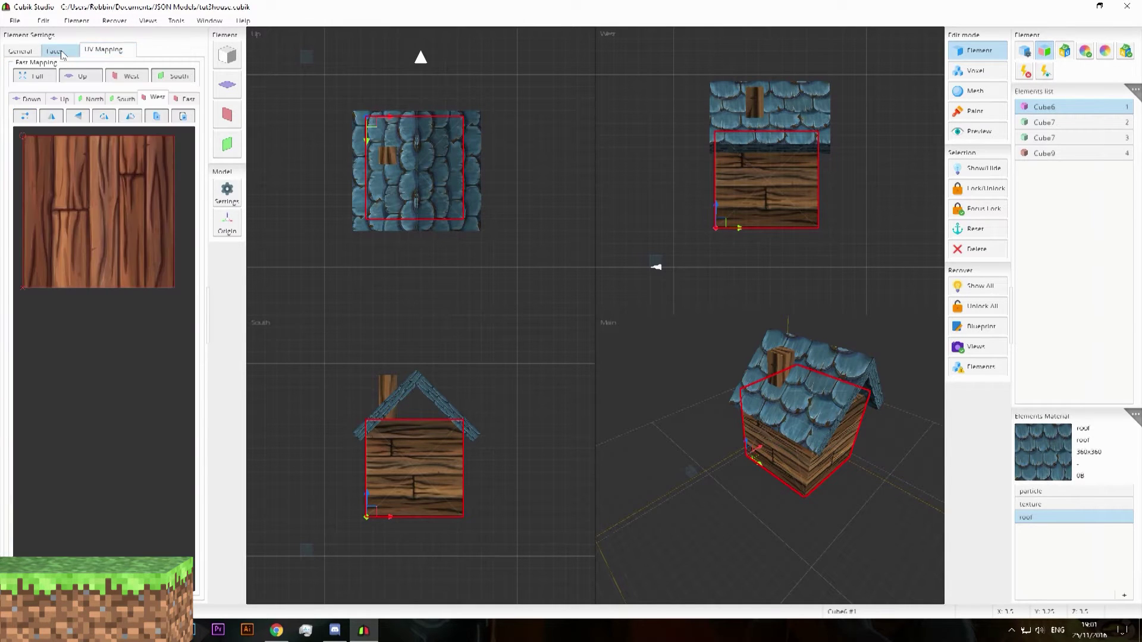
click(61, 51)
click(88, 51)
click(67, 52)
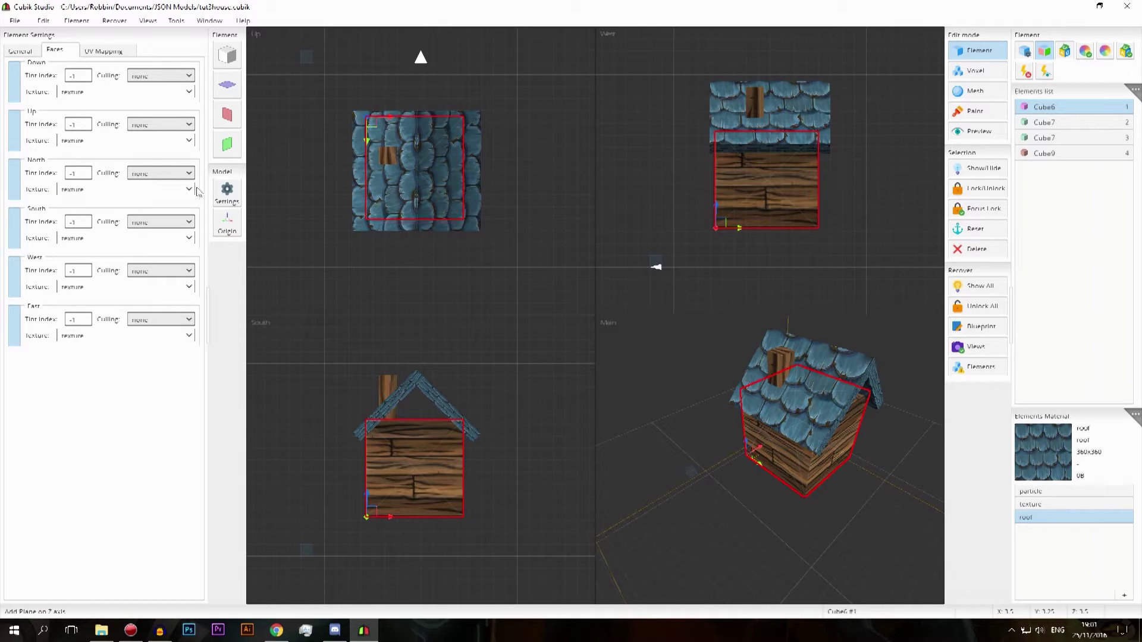
Step: Try tint index values such as 0 and 1 on the wooden base's south face
double_click(89, 76)
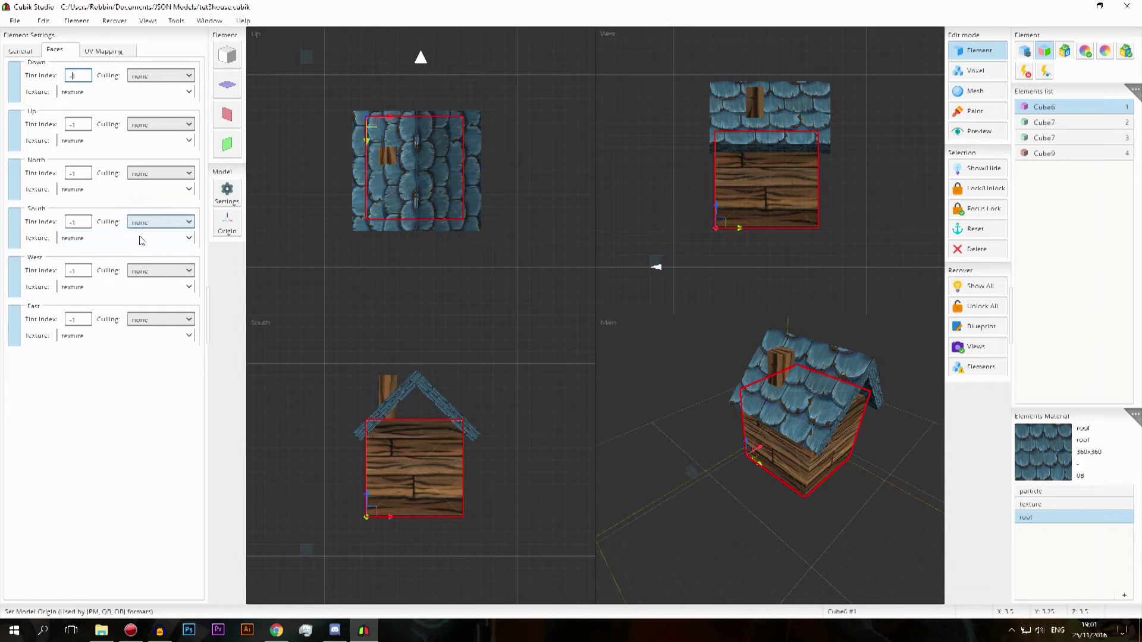
click(81, 224)
text(0)
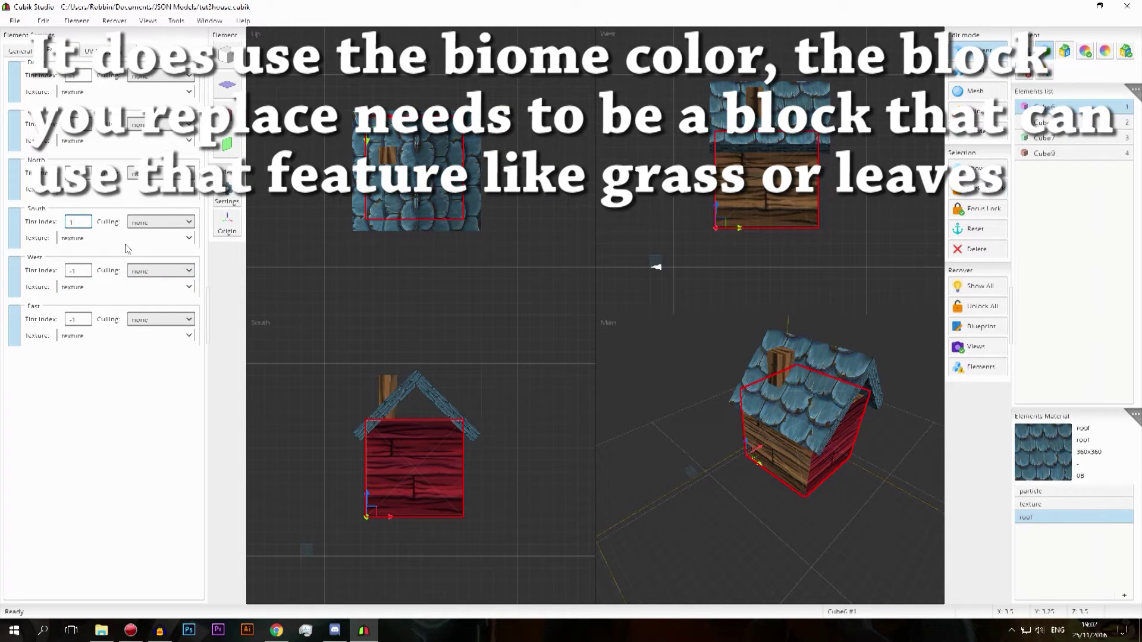
text(2)
key(BackSpace)
key(BackSpace)
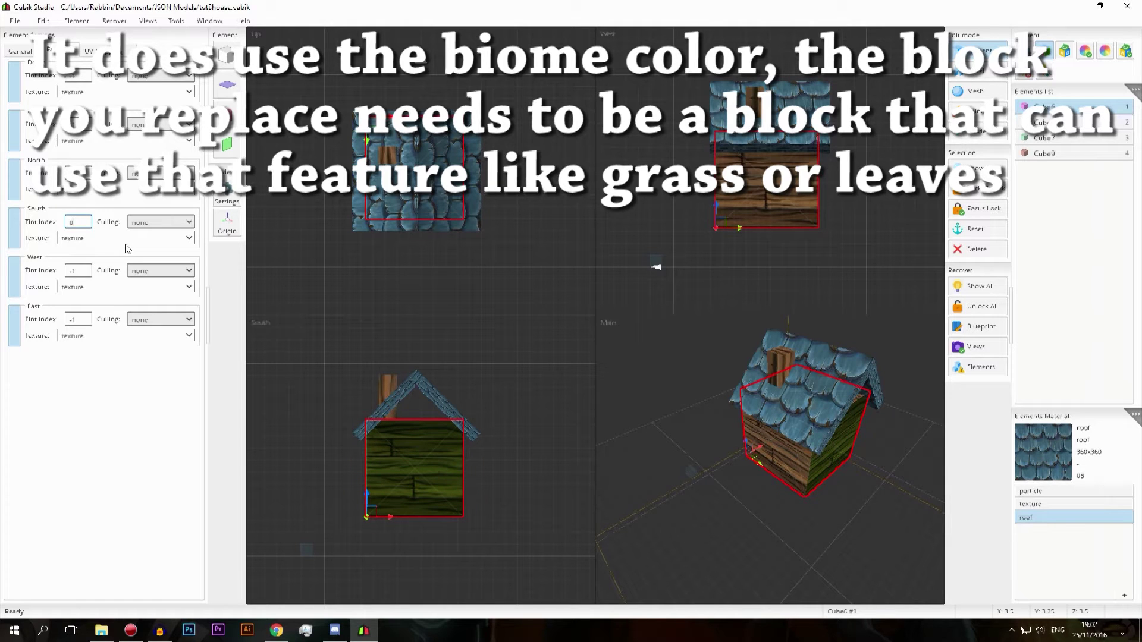
key(BackSpace)
text(3)
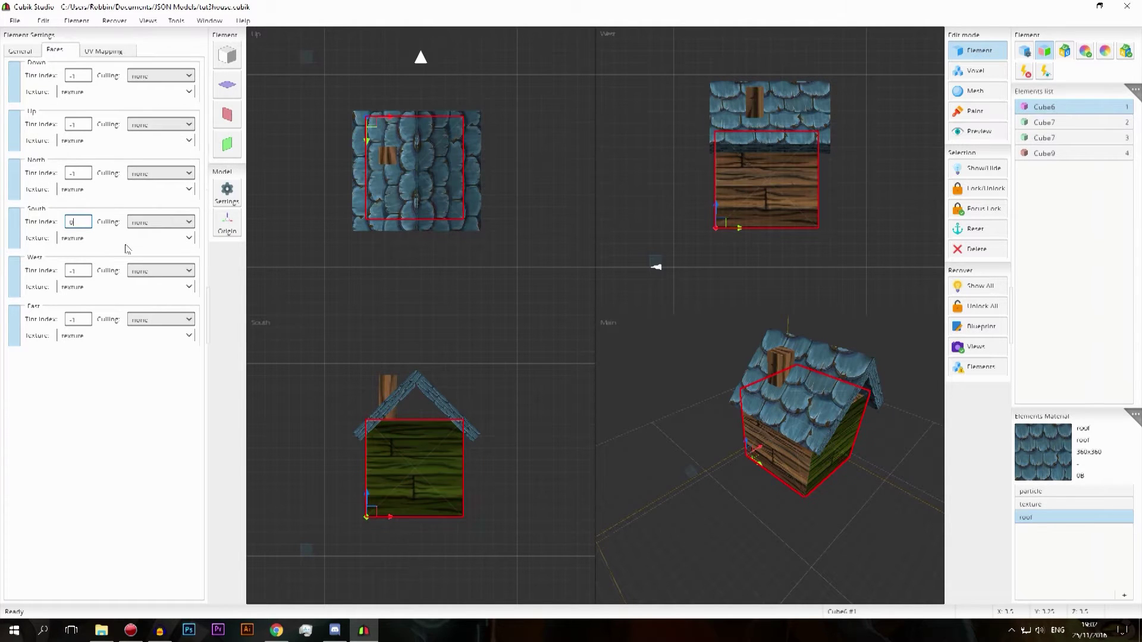
Step: Try further tint index values on the south face and set it back to -1
key(BackSpace)
text(5)
key(BackSpace)
text(6)
key(BackSpace)
text(8)
key(BackSpace)
text(6)
key(BackSpace)
text(6)
key(BackSpace)
text(6)
key(BackSpace)
text(0)
key(BackSpace)
text(-1)
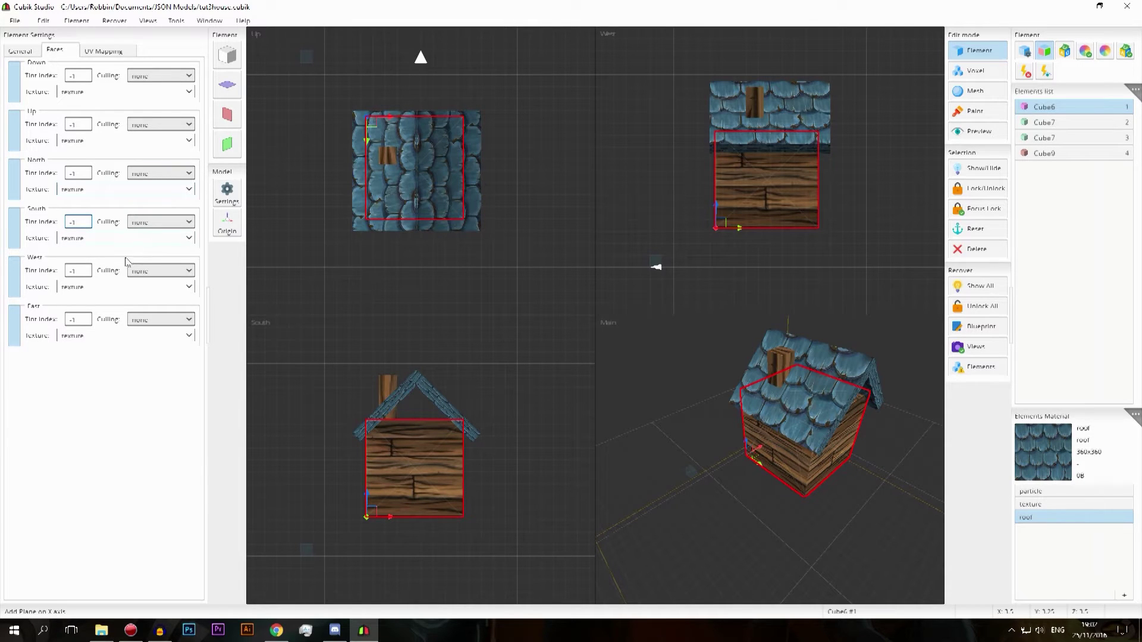
Step: Disable the wooden base's south face and look through the opening into the house from several angles
click(17, 234)
click(17, 233)
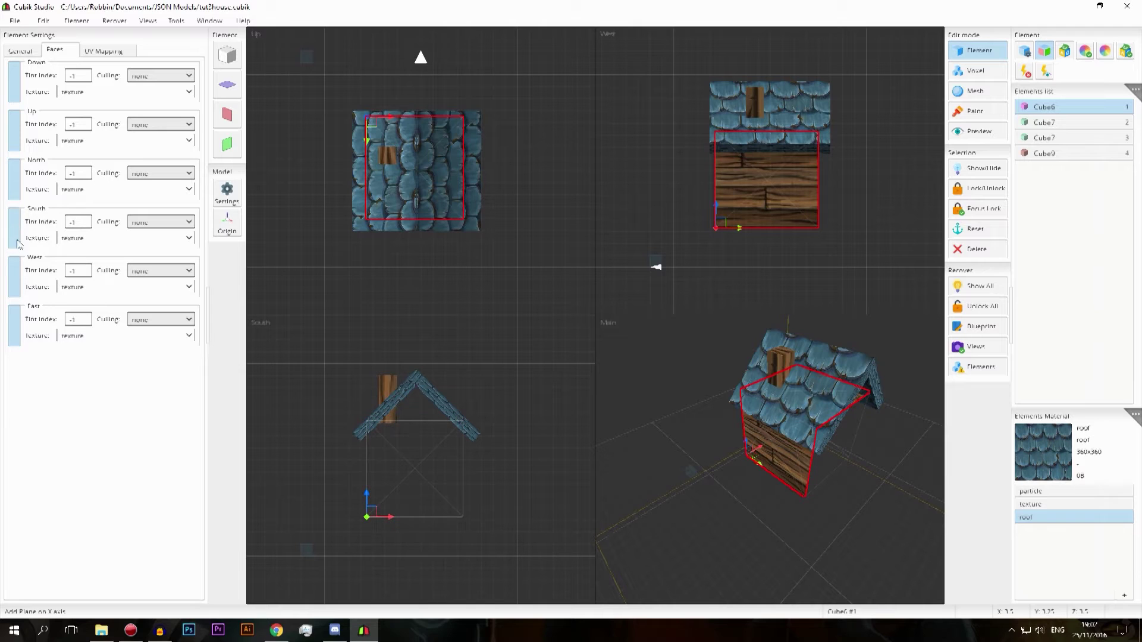
click(17, 234)
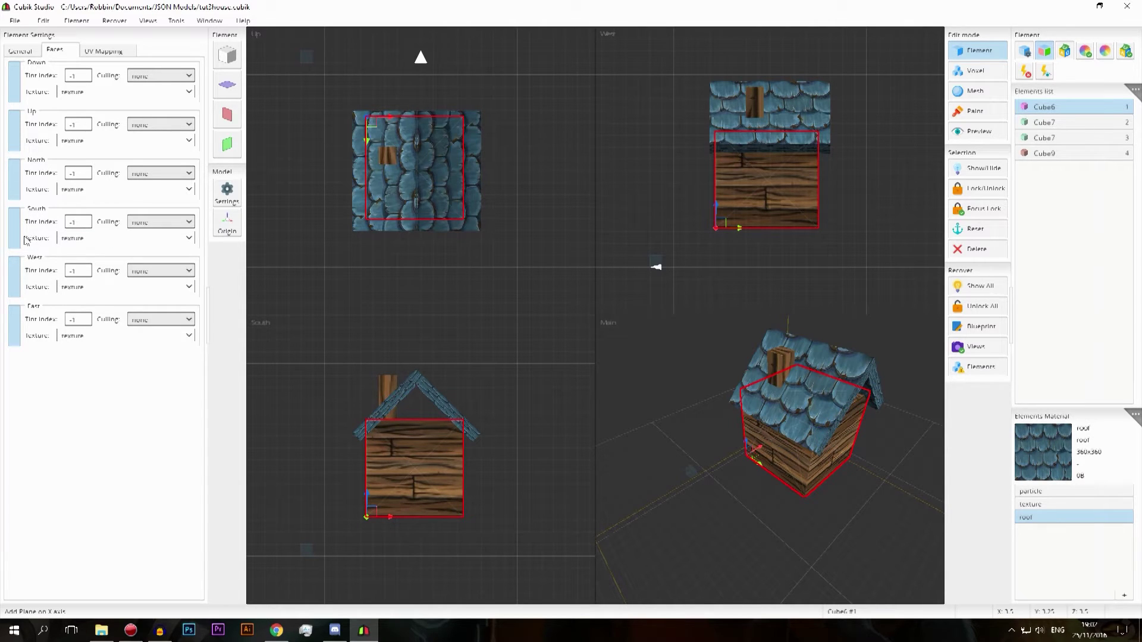
click(16, 237)
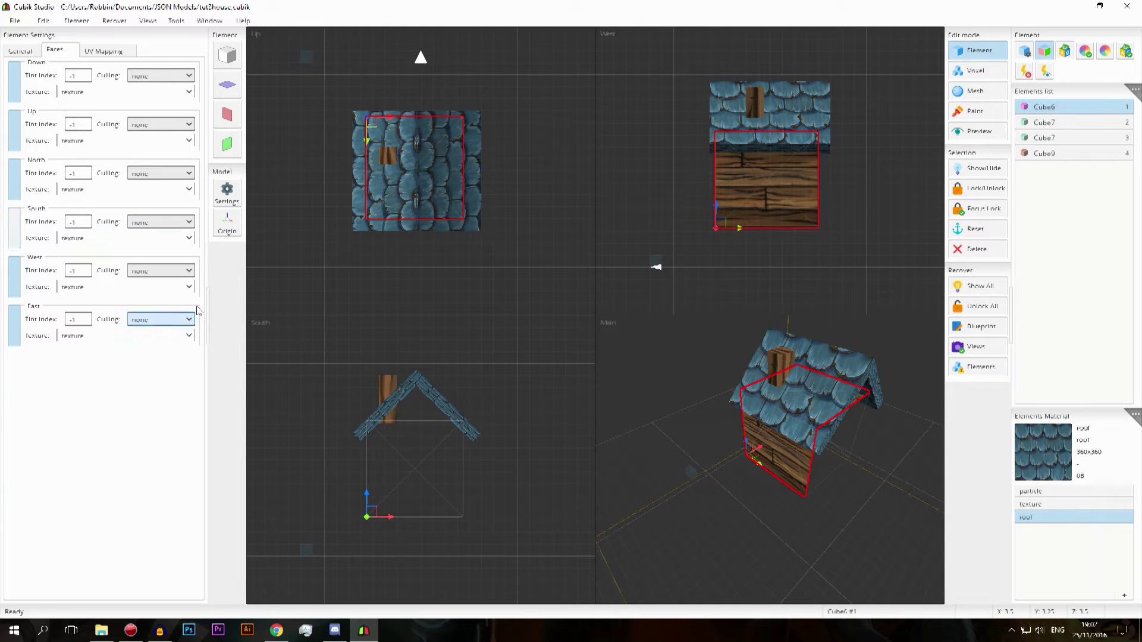
click(880, 478)
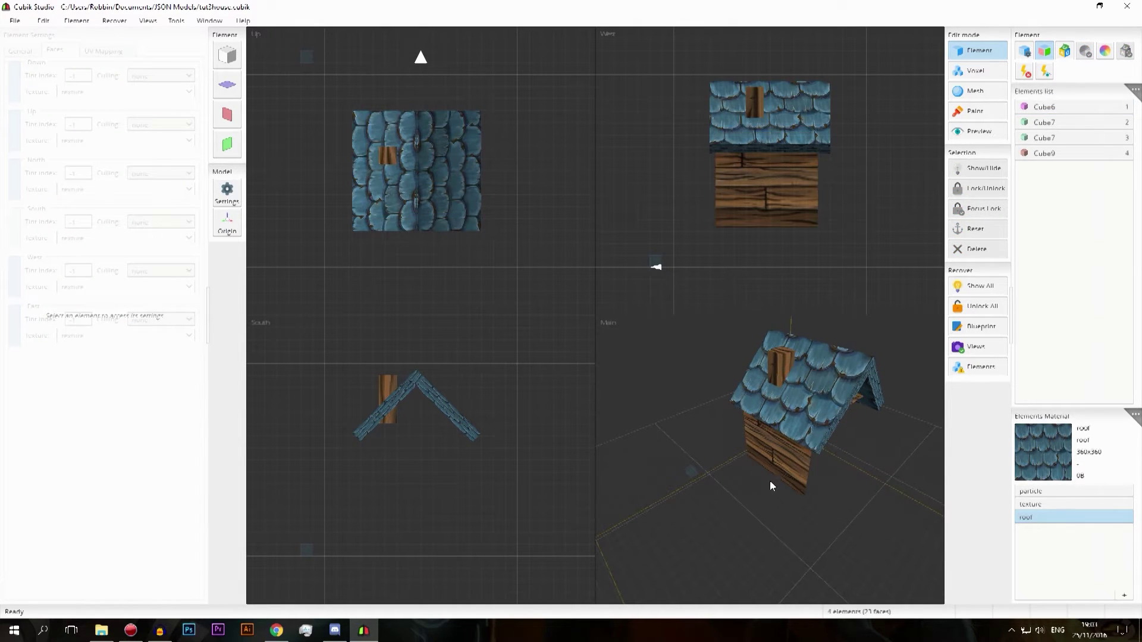
click(769, 451)
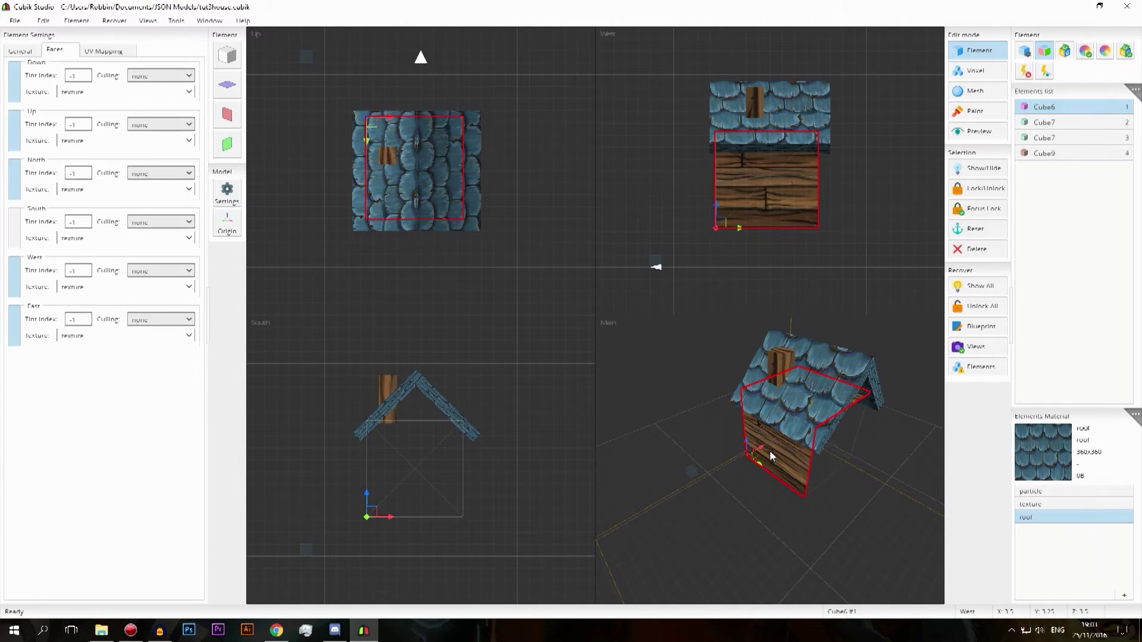
click(853, 489)
middle_drag(854, 488, 774, 429)
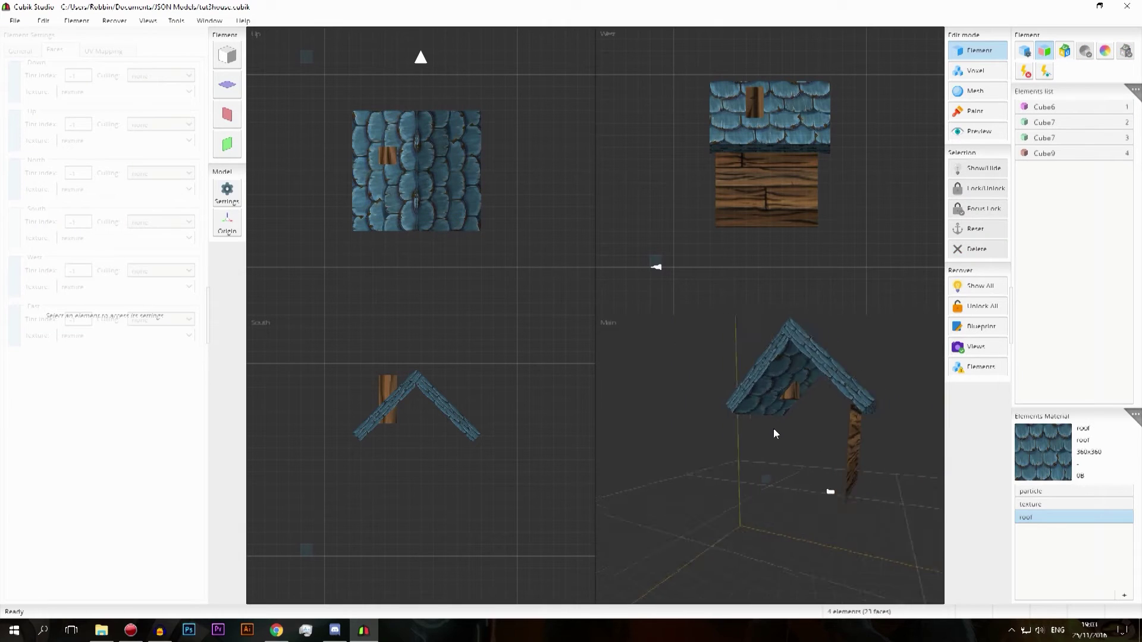
right_drag(773, 428, 824, 478)
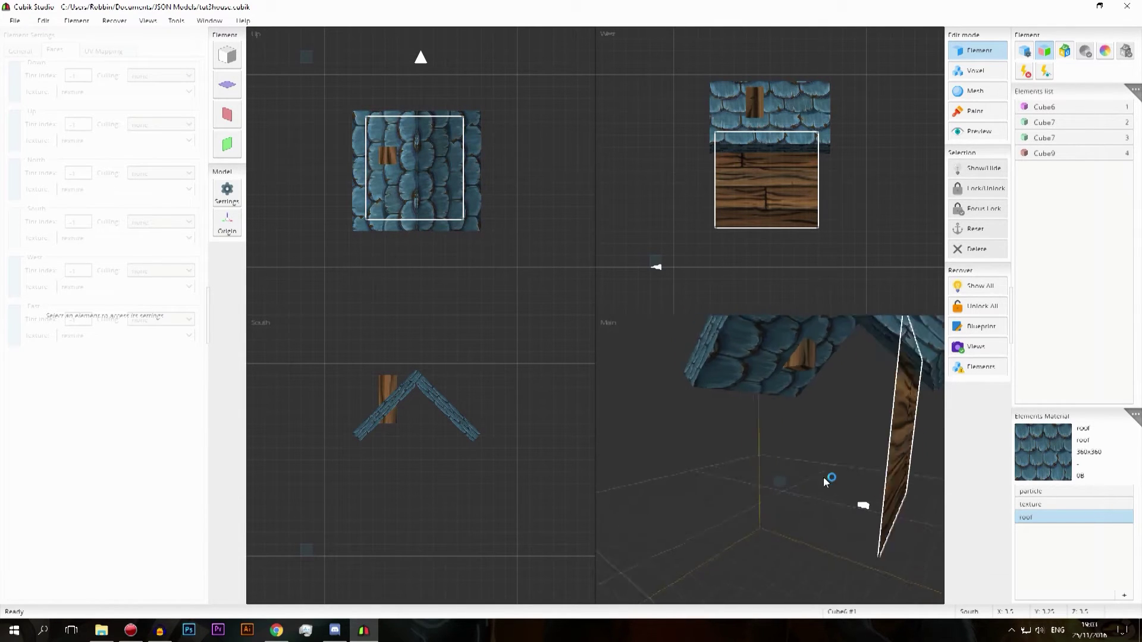
click(747, 197)
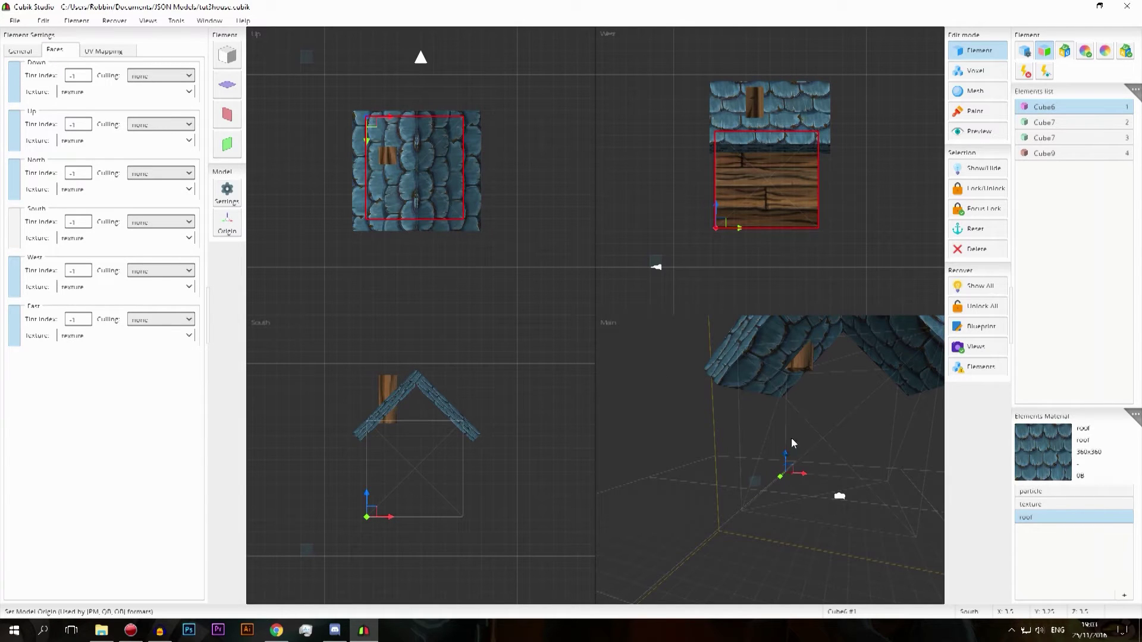
Step: Re-enable the south face of the wooden base and view the whole house from the front
click(16, 230)
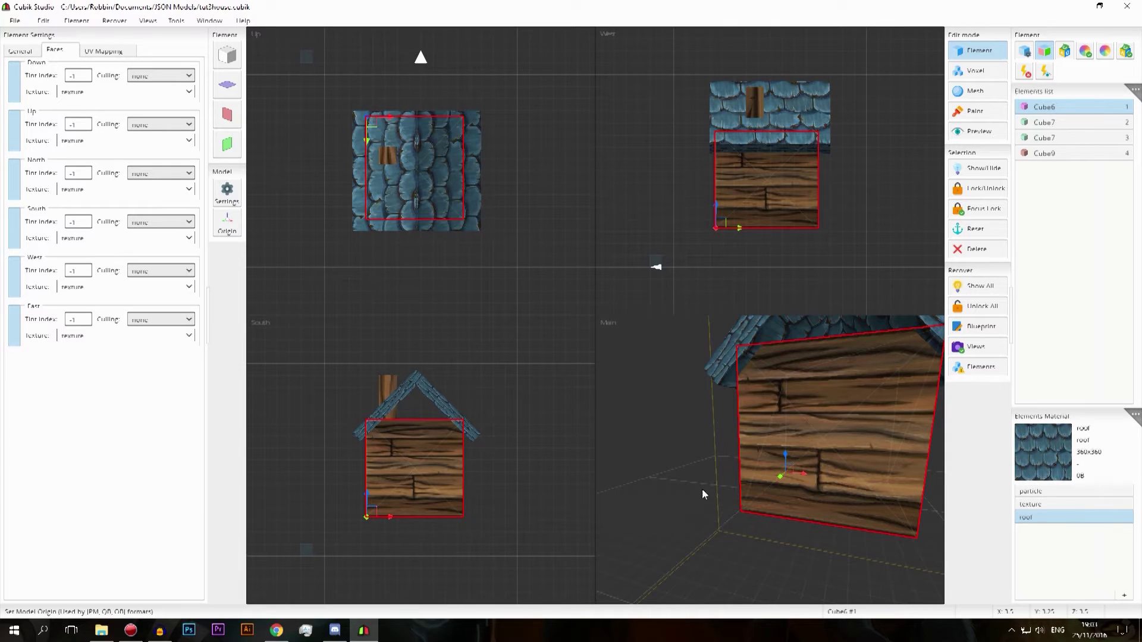
scroll(773, 510, down, 3)
key(r)
middle_drag(780, 509, 795, 528)
key(r)
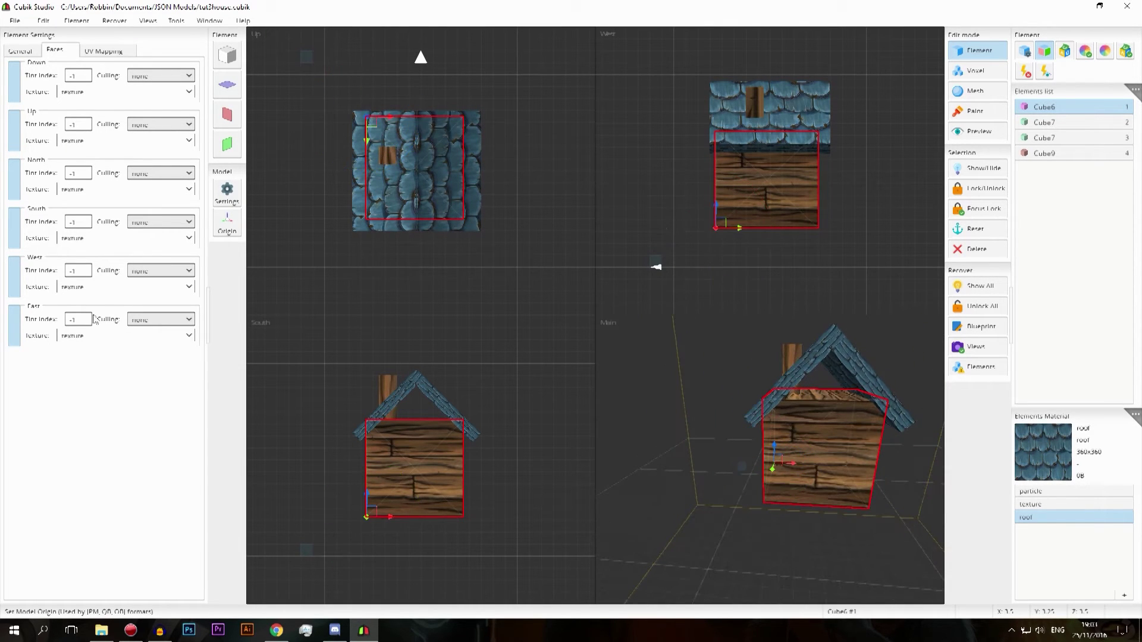
Step: Disable the south face once more to look under the roof, and re-enable it
click(19, 224)
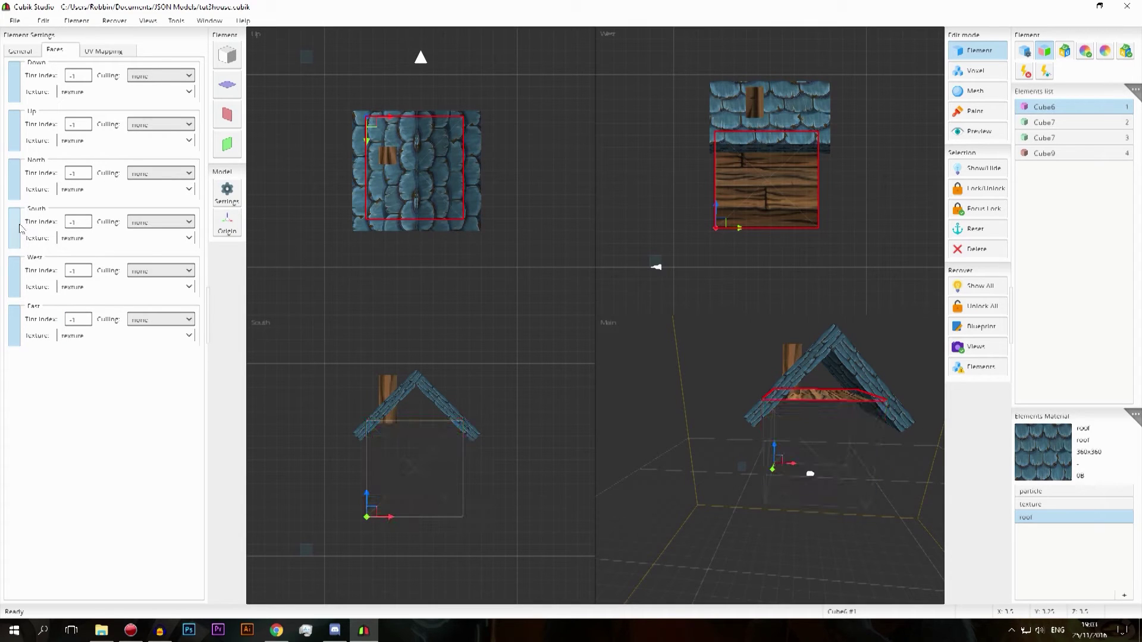
key(r)
middle_drag(821, 522, 820, 466)
key(Escape)
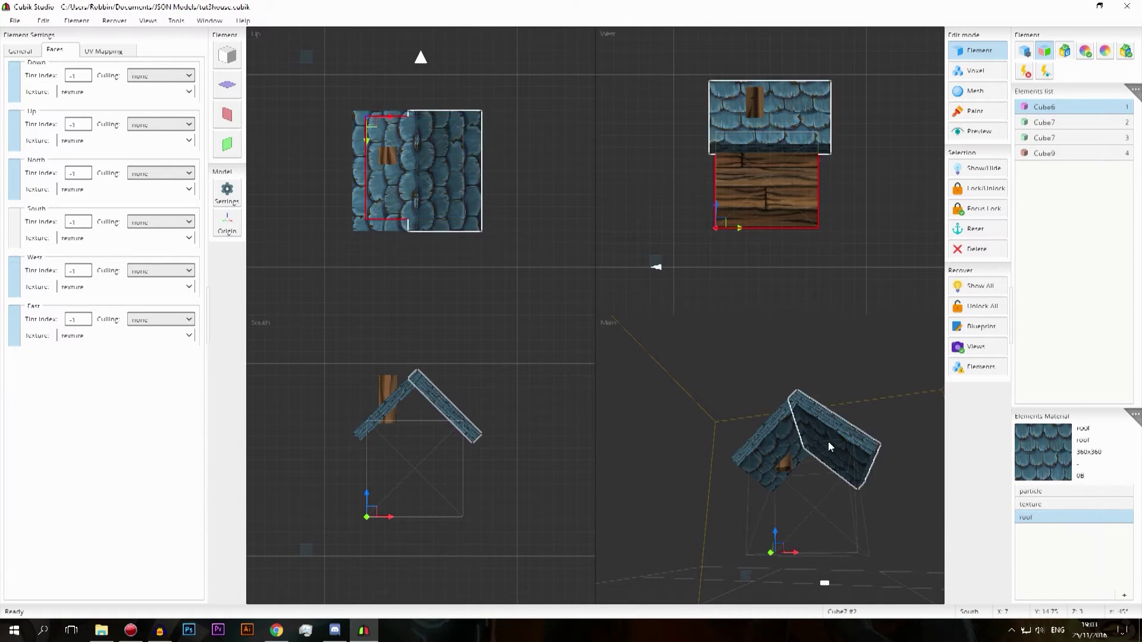
click(16, 237)
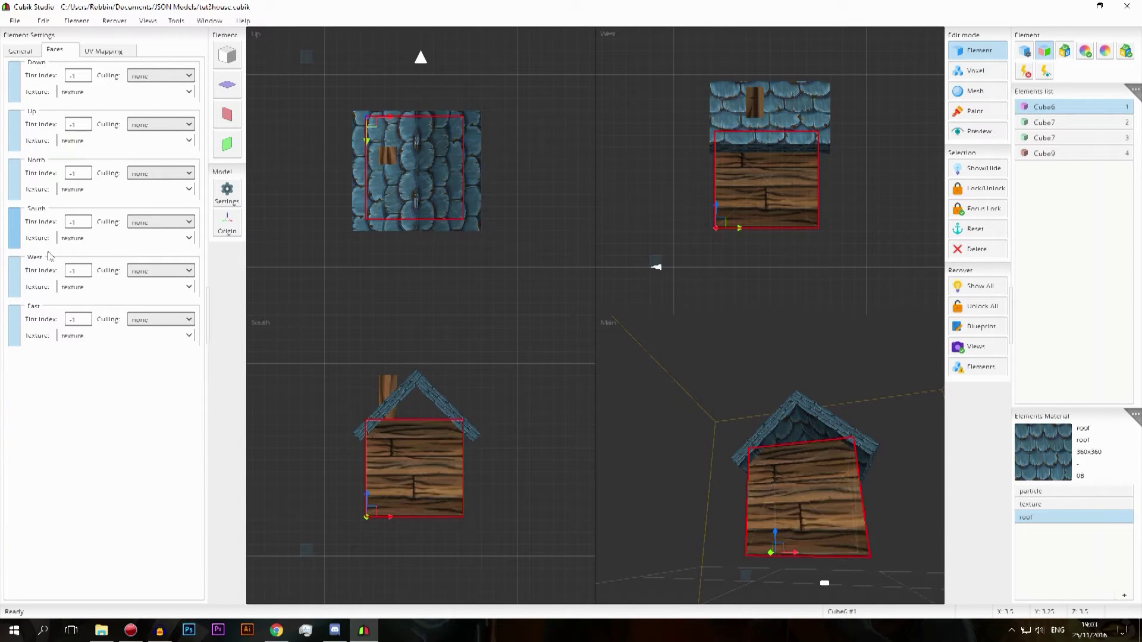
middle_drag(802, 424, 734, 517)
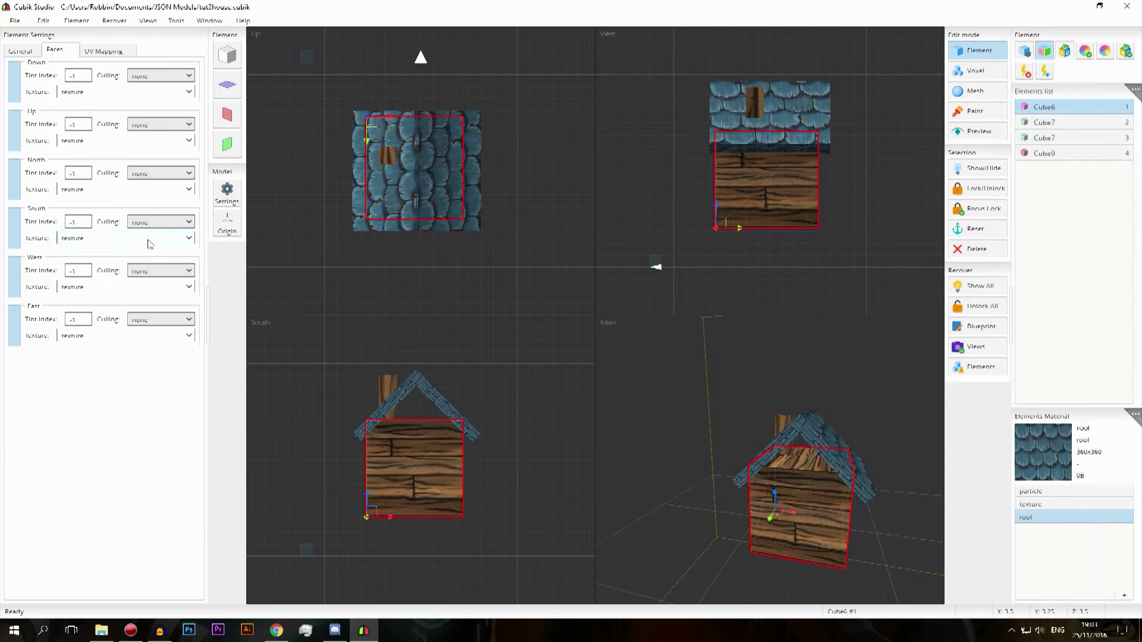
Step: Set the culling of the wooden base's south face to up
click(185, 224)
click(82, 267)
click(186, 238)
click(186, 237)
click(186, 237)
click(183, 222)
click(183, 223)
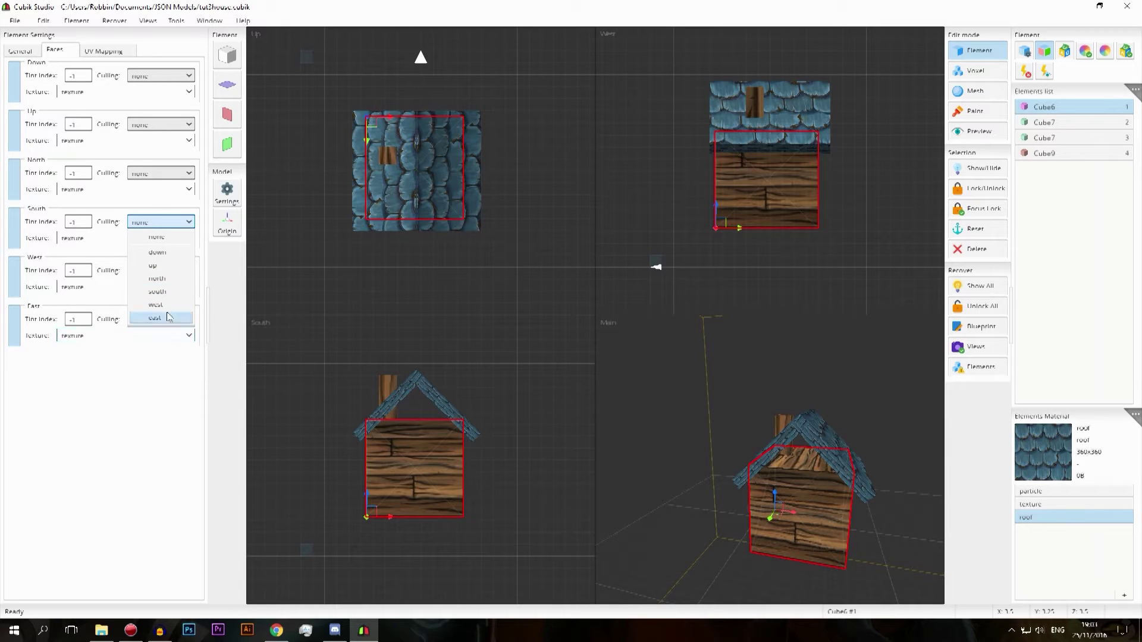
click(161, 266)
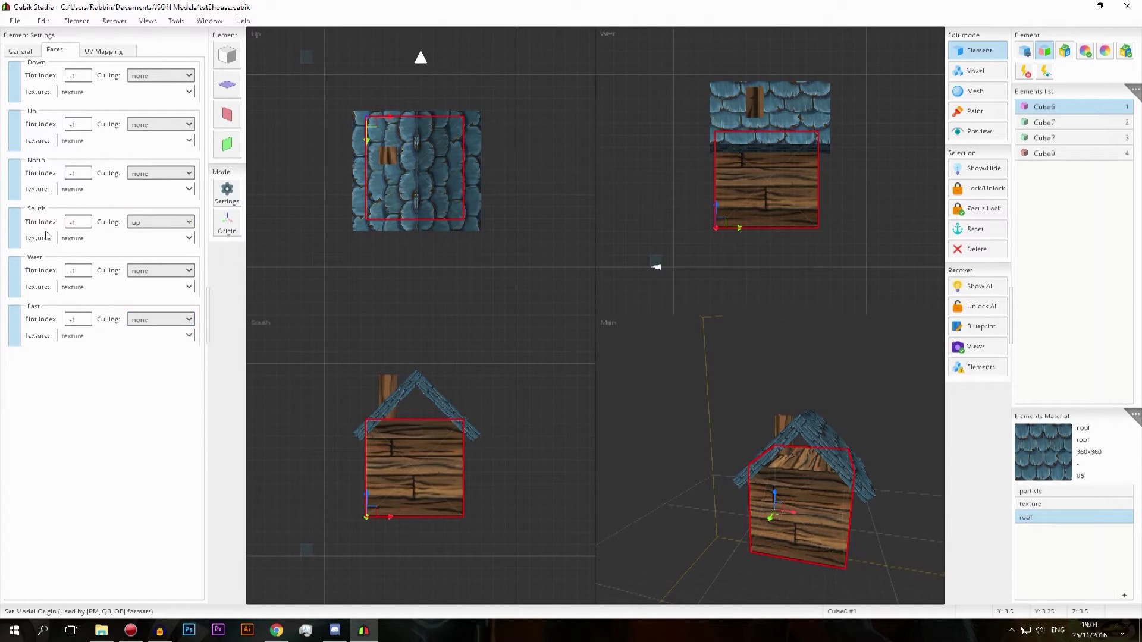
Step: Set the south face's culling back to none and deselect the wooden base
click(11, 222)
click(14, 223)
click(159, 222)
click(167, 234)
scroll(327, 273, down, 1)
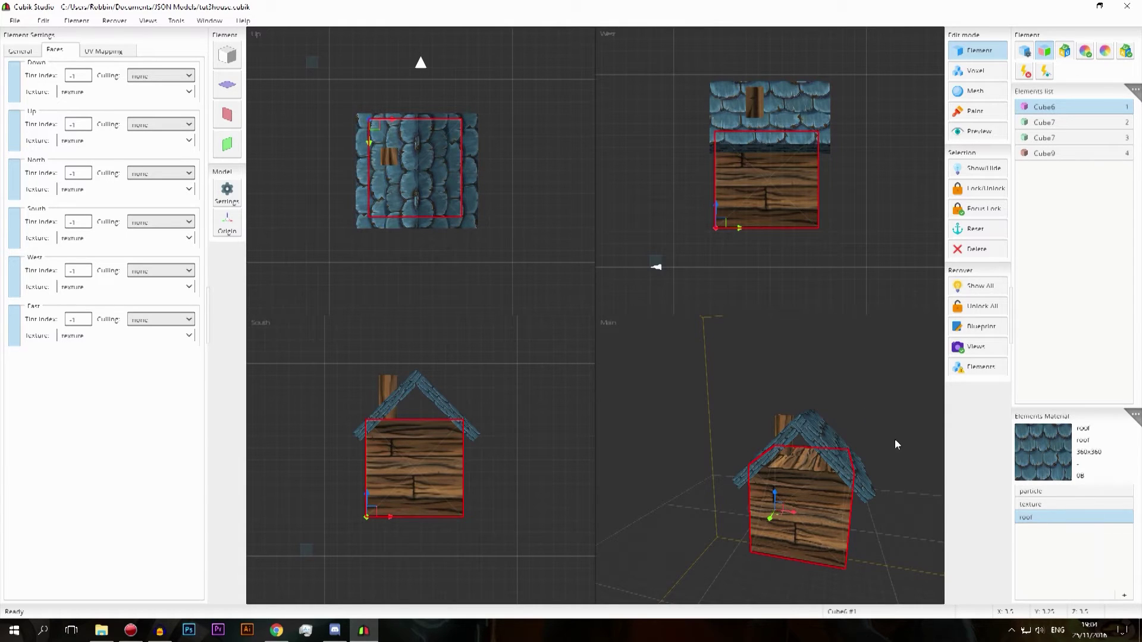
middle_drag(895, 439, 859, 451)
click(855, 442)
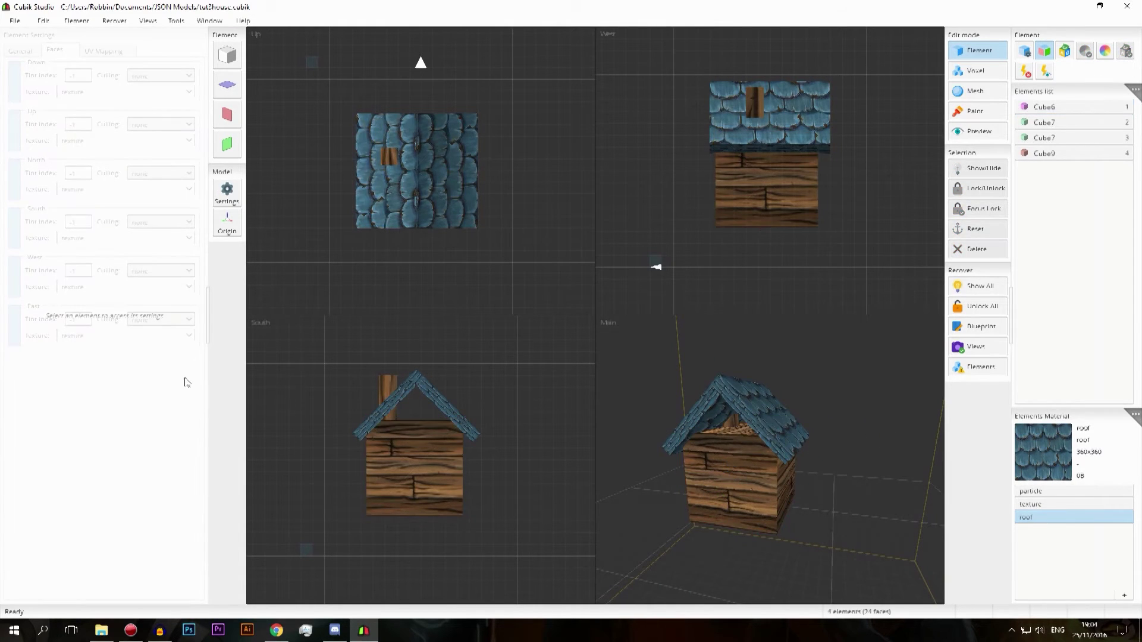
Step: Select the wooden base, bring up the UV mapping of its south face, and apply full mapping to all faces
click(446, 479)
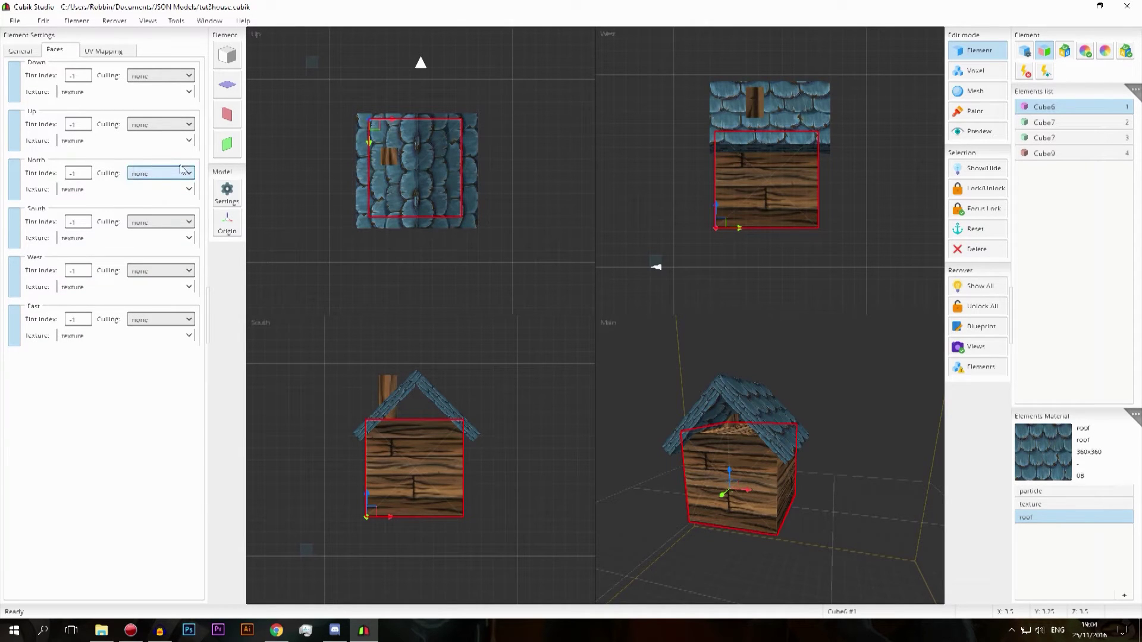
click(115, 51)
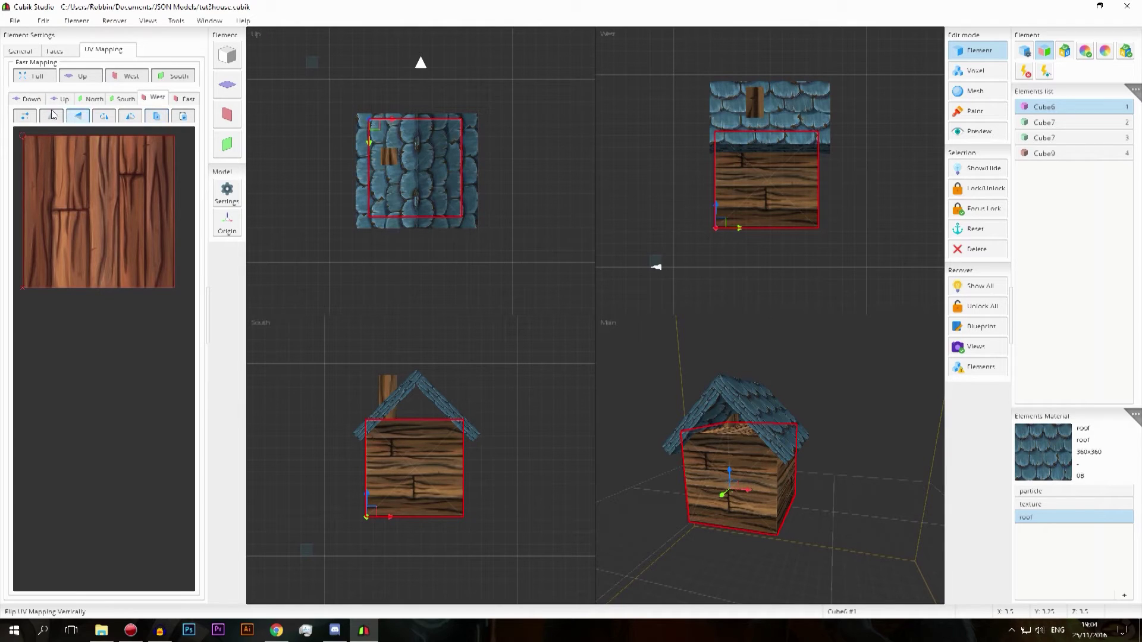
click(33, 102)
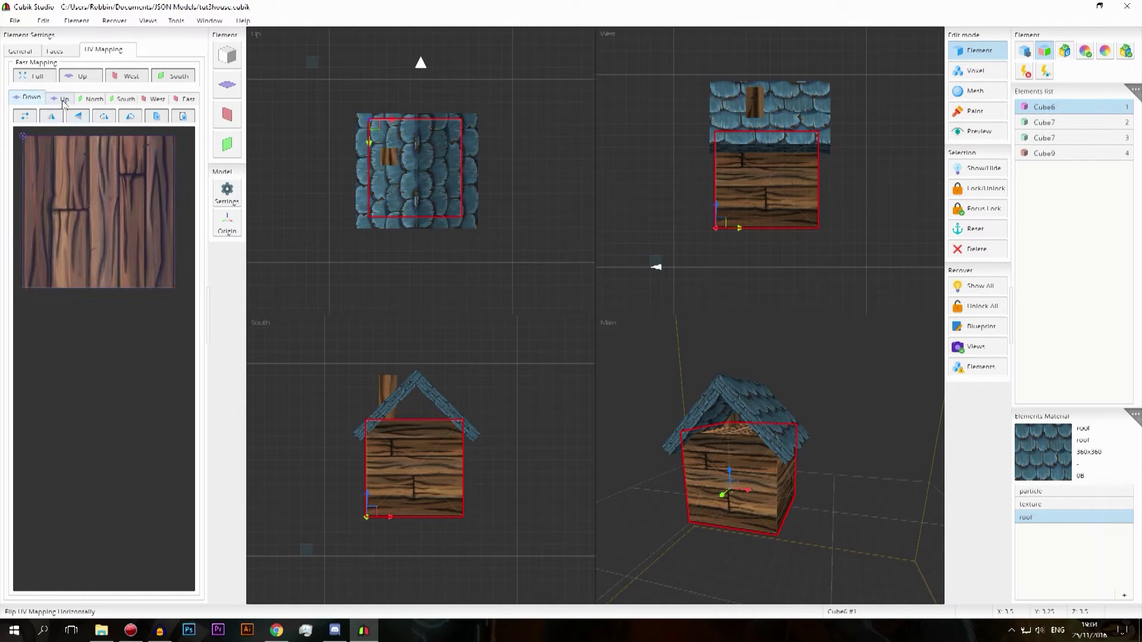
click(123, 98)
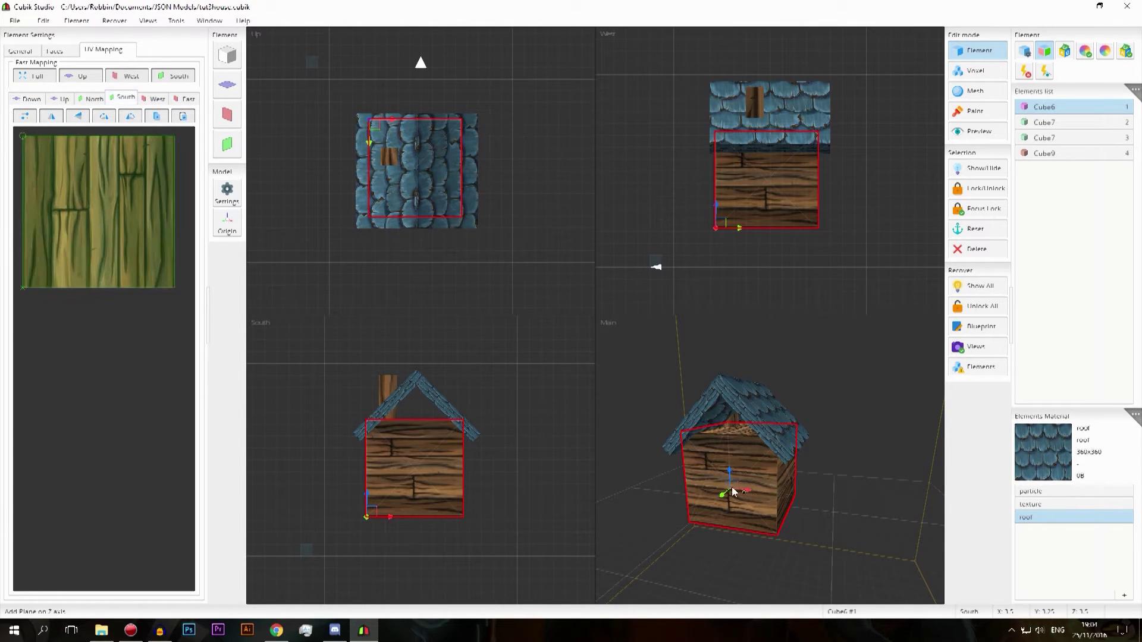
click(47, 78)
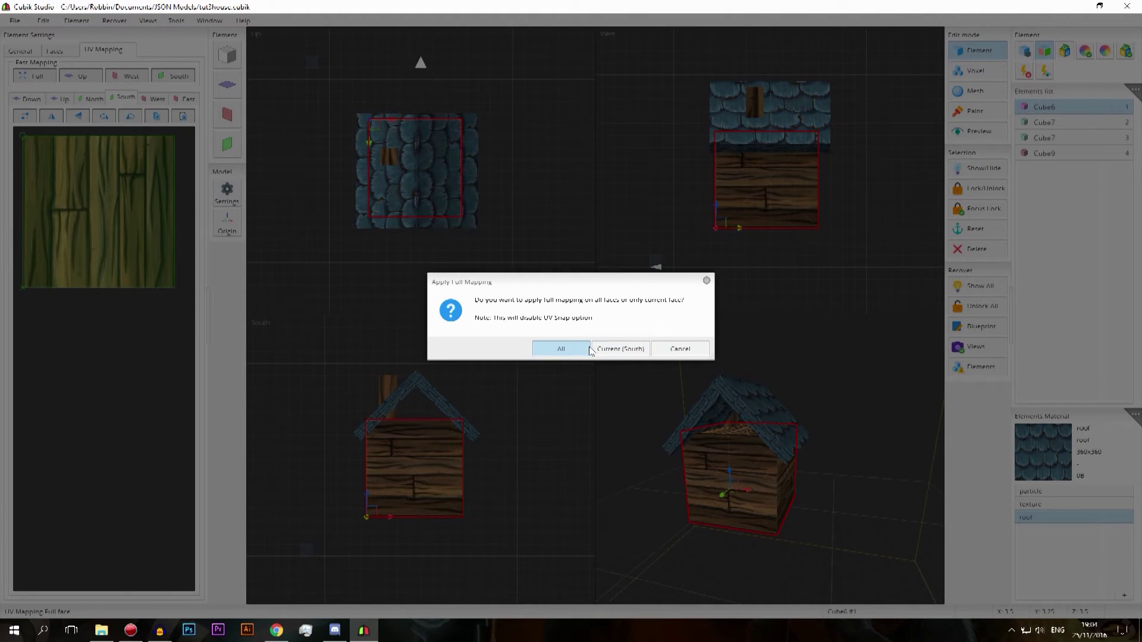
click(561, 349)
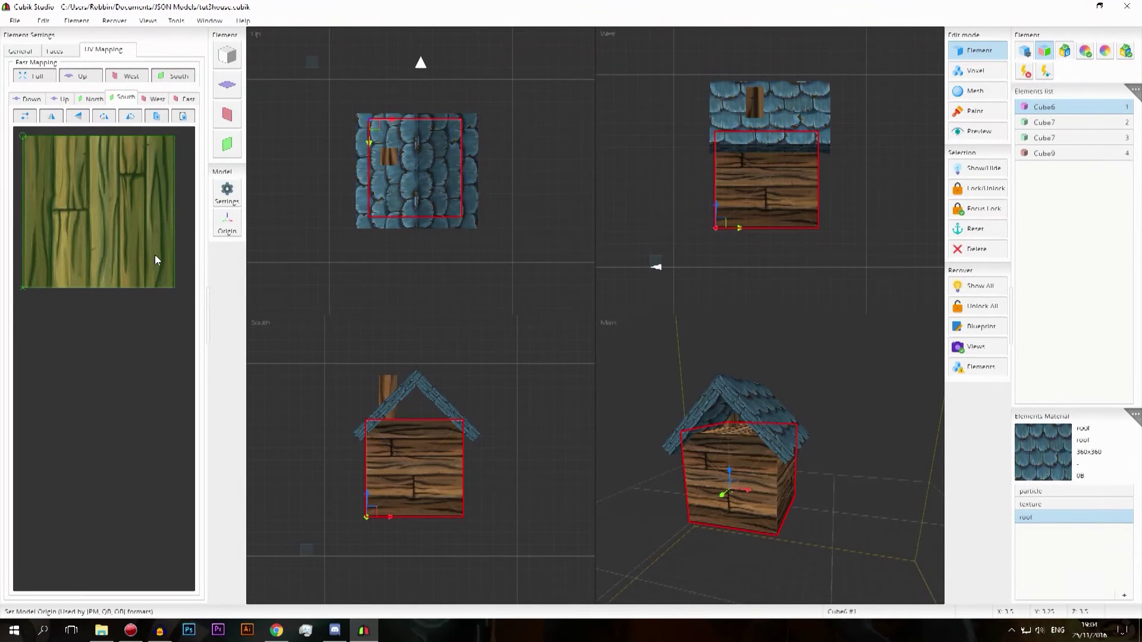
Step: Shrink the UV areas of the wooden base's south, north and down faces to only part of the wood texture
drag(154, 254, 81, 191)
click(94, 99)
drag(130, 232, 59, 170)
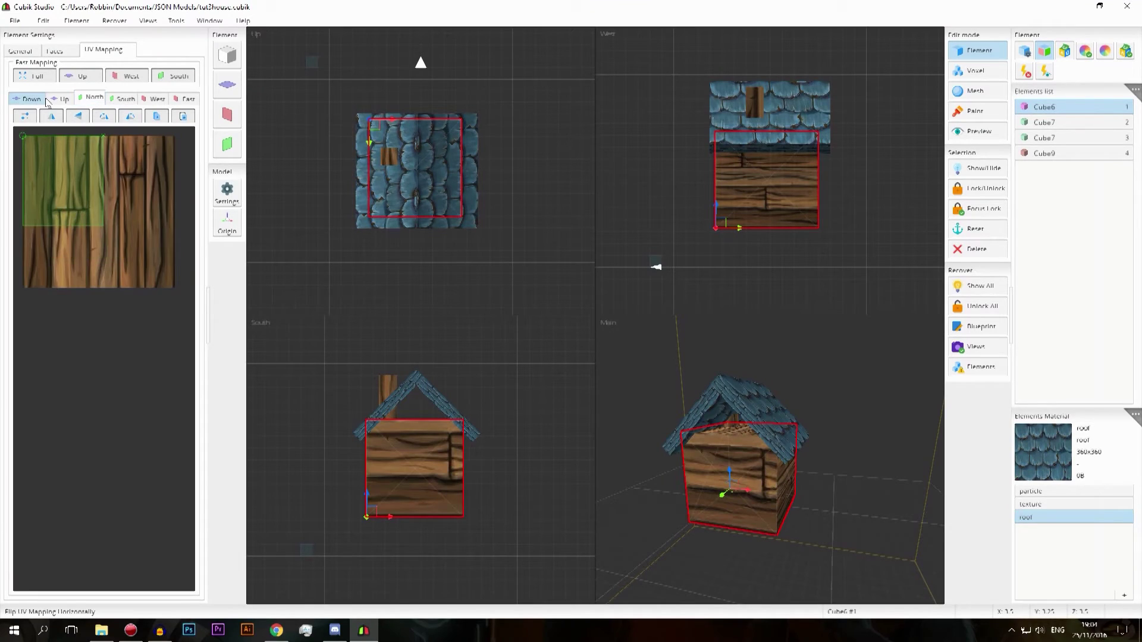
click(29, 98)
Step: Reapply full mapping to all faces of the wooden base and check the up, north and south faces
click(34, 76)
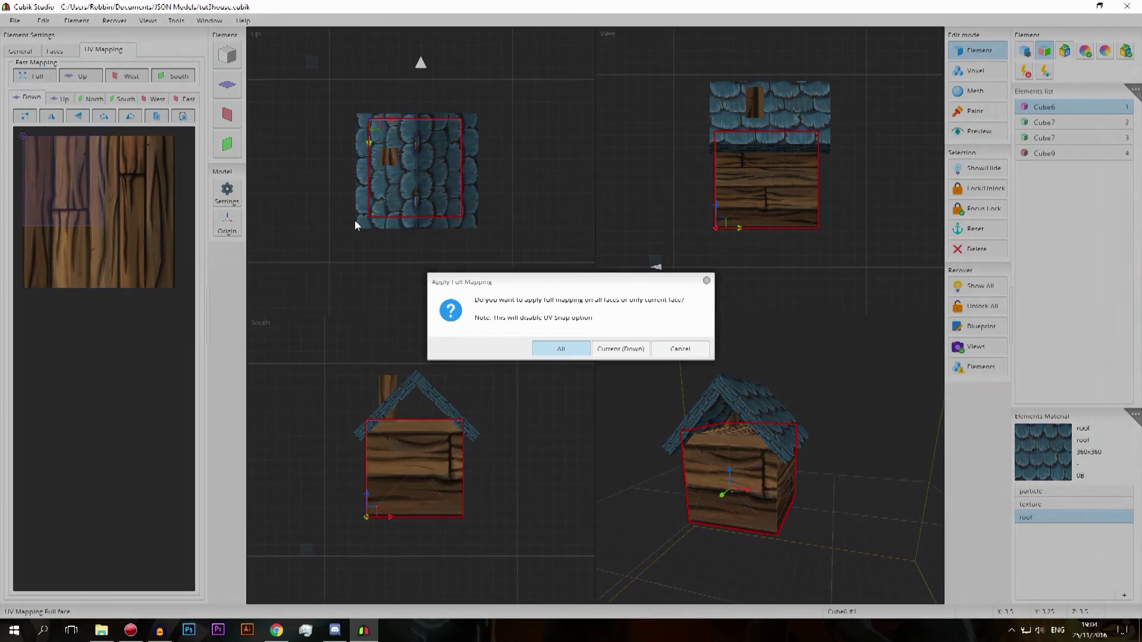
click(561, 349)
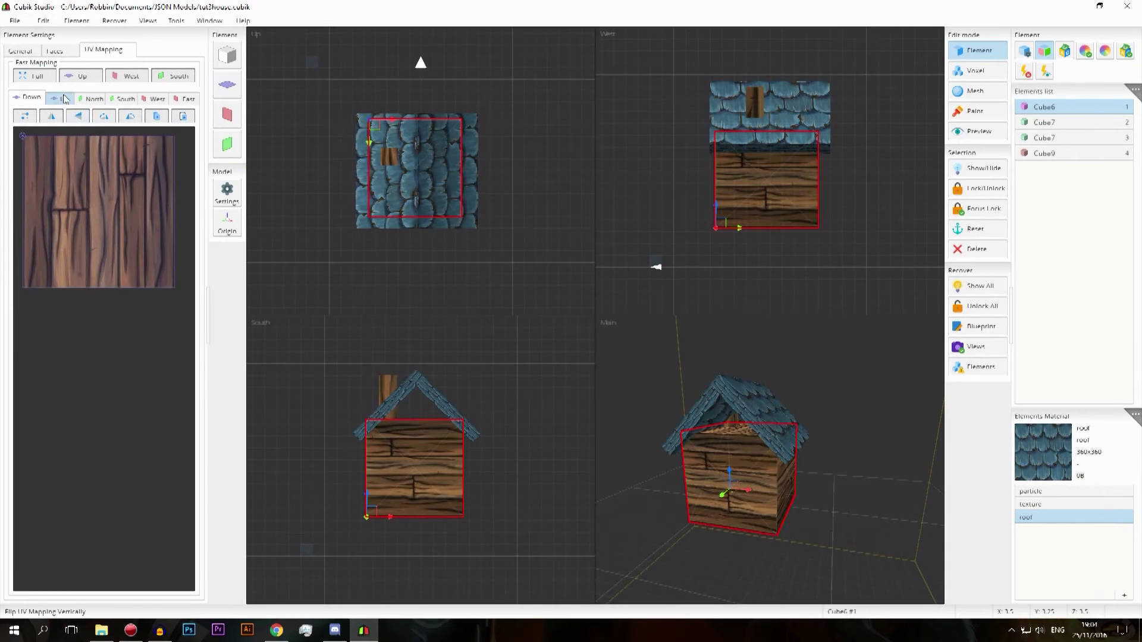
click(63, 98)
click(92, 99)
click(123, 97)
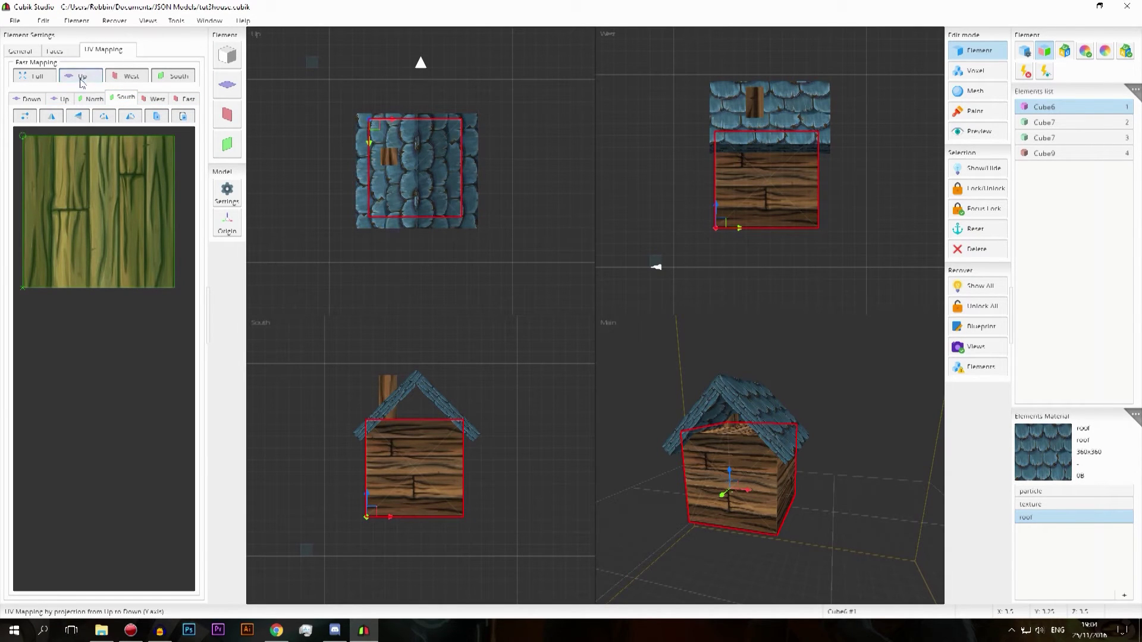
Step: Apply the West to East projection mapping to all faces of the wooden base and view the house from another side
click(130, 76)
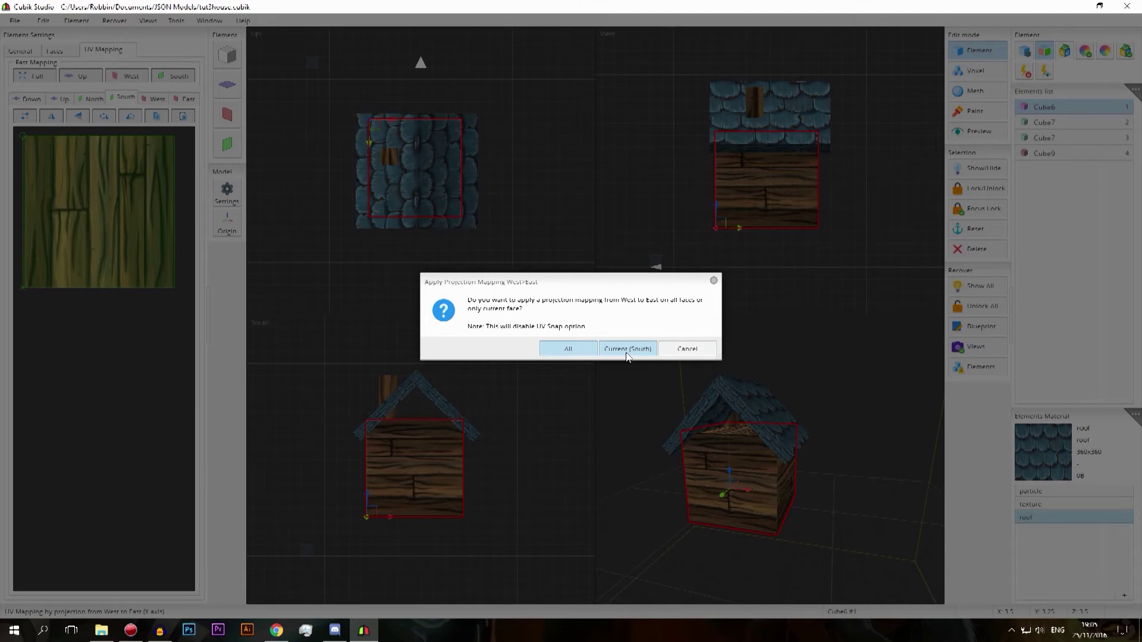
click(576, 355)
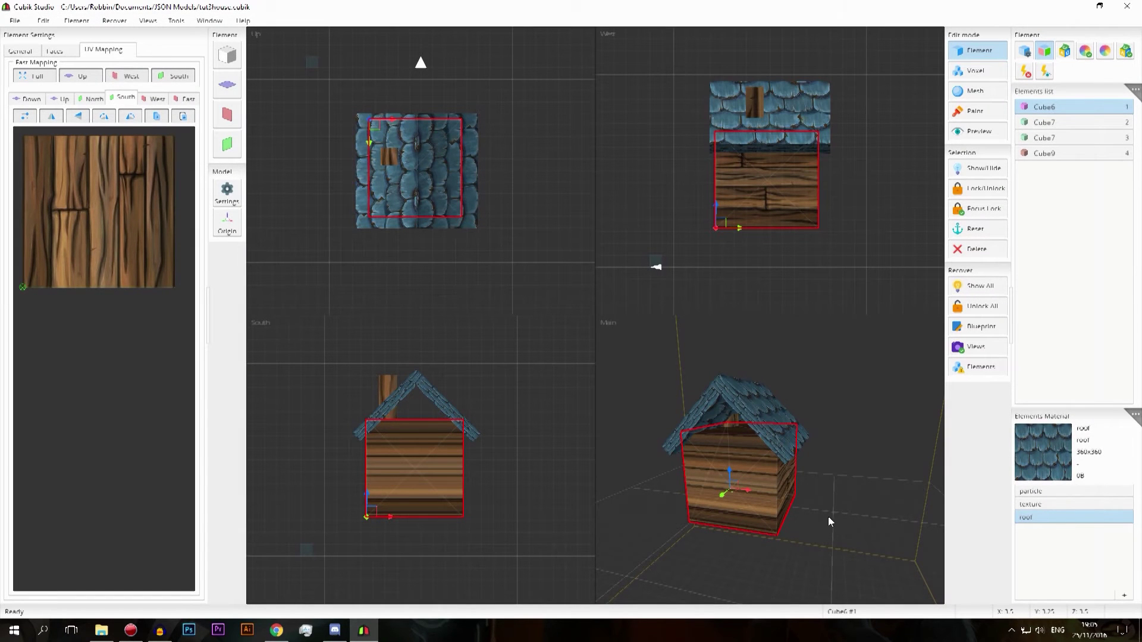
key(r)
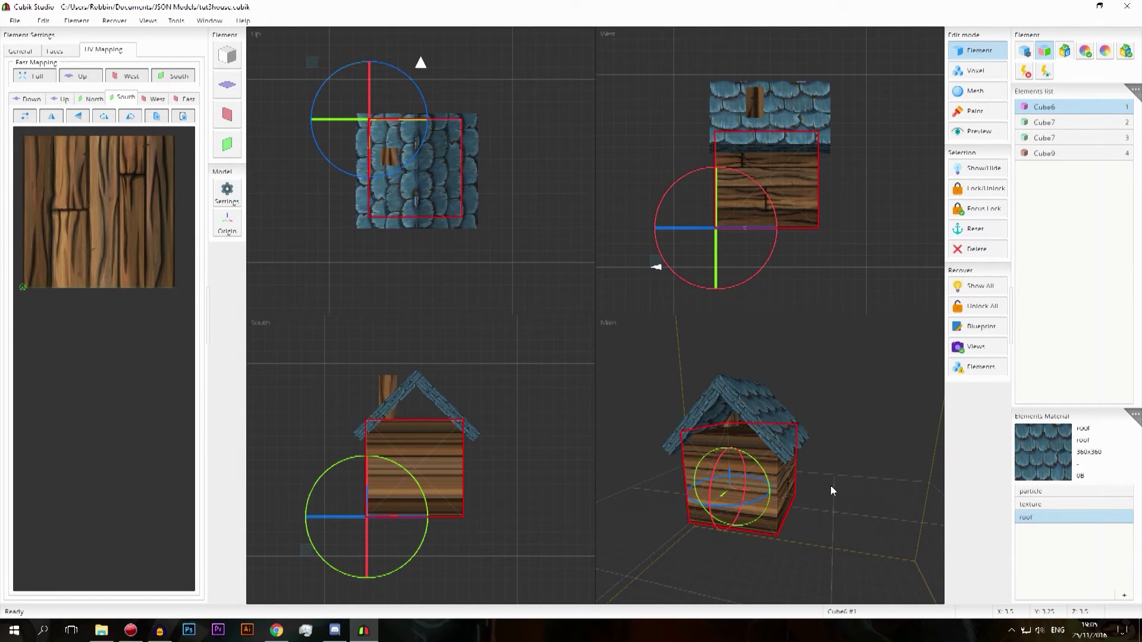
middle_drag(831, 486, 782, 472)
key(t)
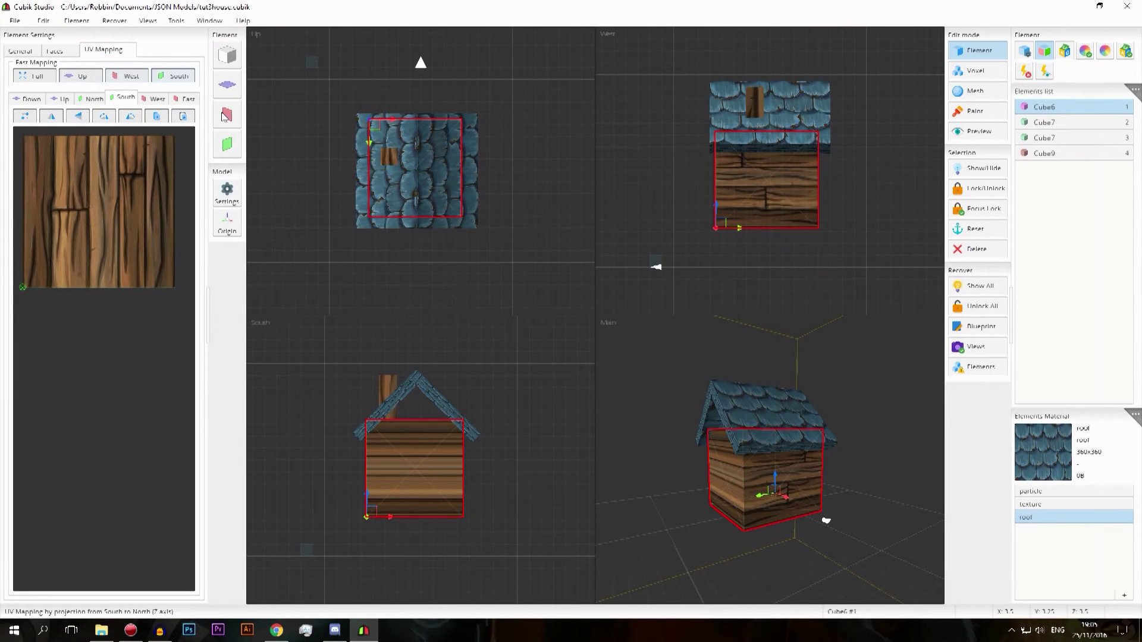
Step: Examine the UV mappings of the west and east faces alongside the corresponding walls of the house
click(154, 98)
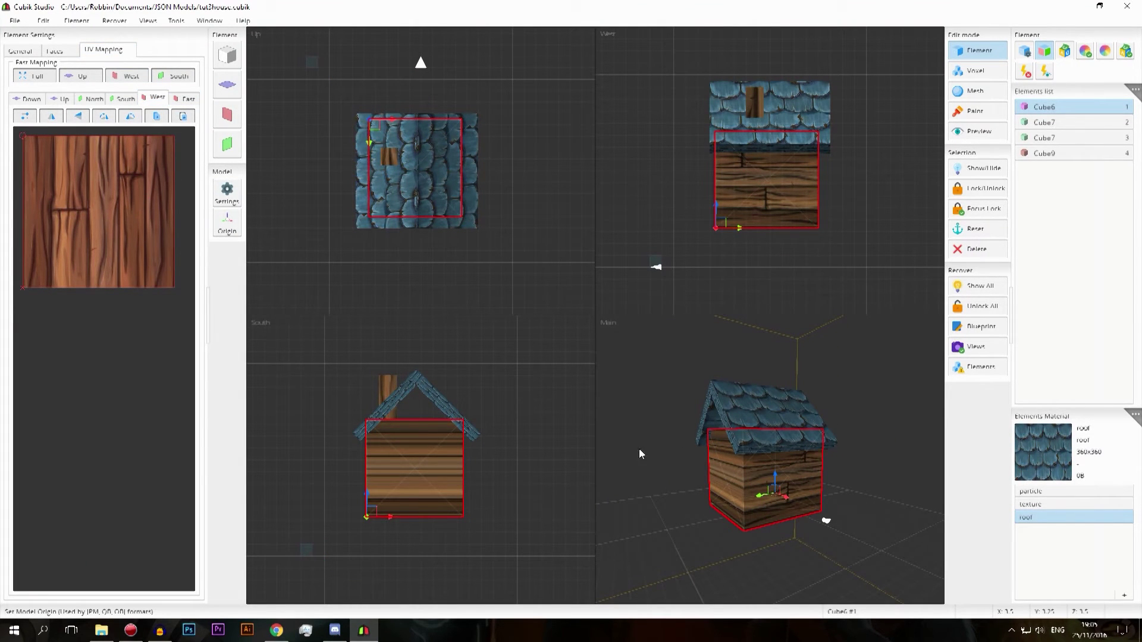
key(r)
middle_drag(767, 475, 770, 455)
key(Escape)
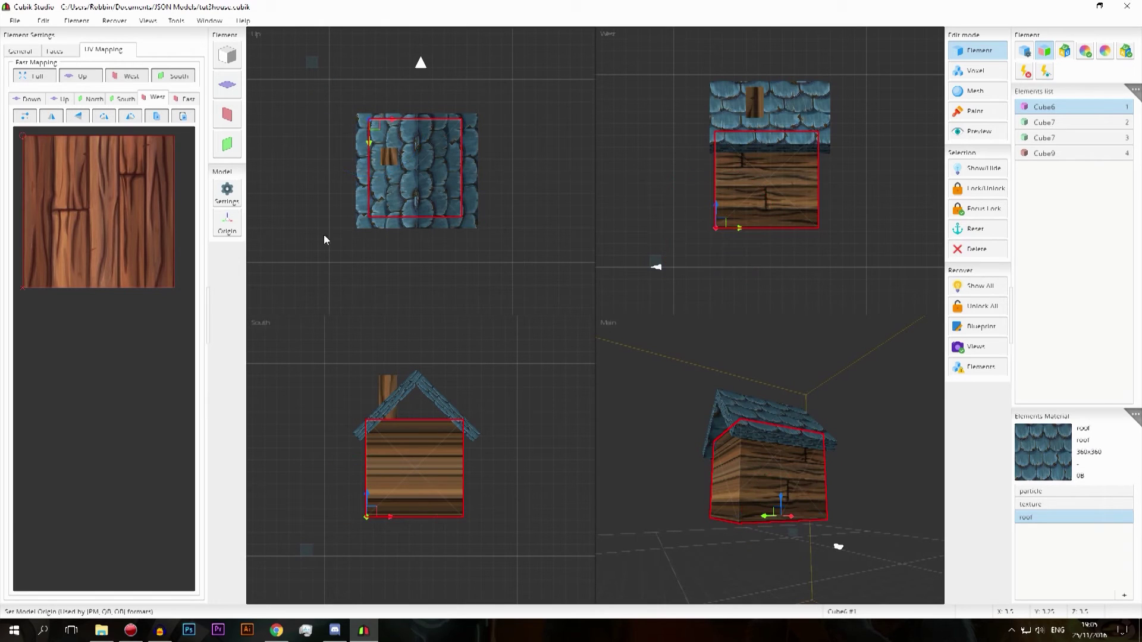
click(184, 98)
key(r)
middle_drag(723, 482, 777, 485)
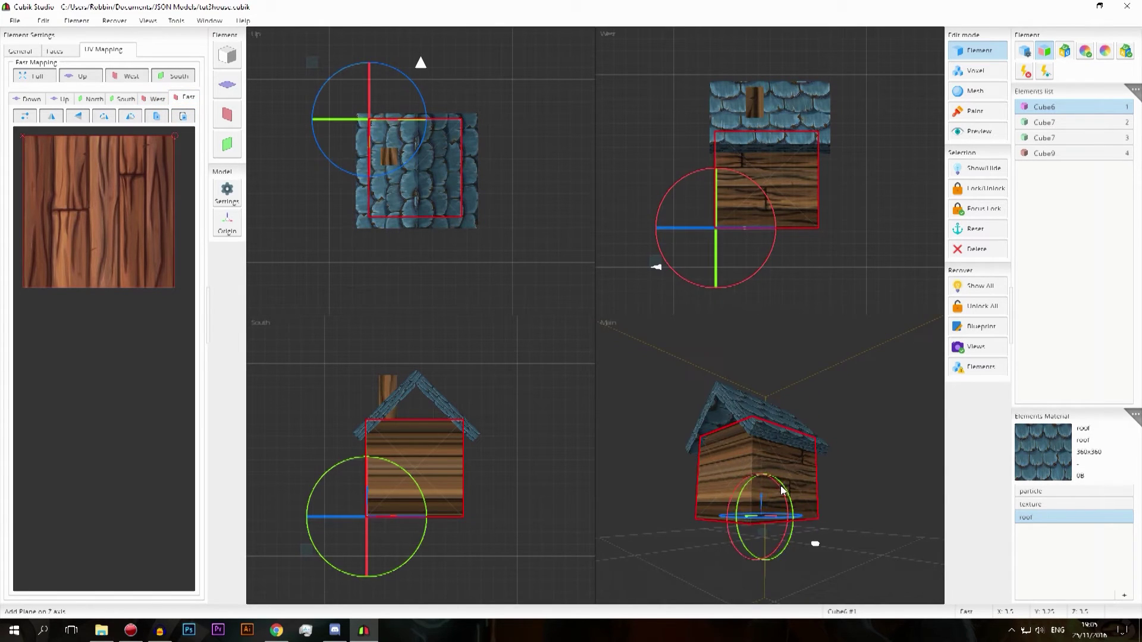
Step: Examine the projected texture on the wooden base's north, south and side walls from several angles
scroll(848, 497, up, 4)
middle_drag(873, 473, 840, 487)
key(Escape)
scroll(768, 492, up, 2)
click(827, 482)
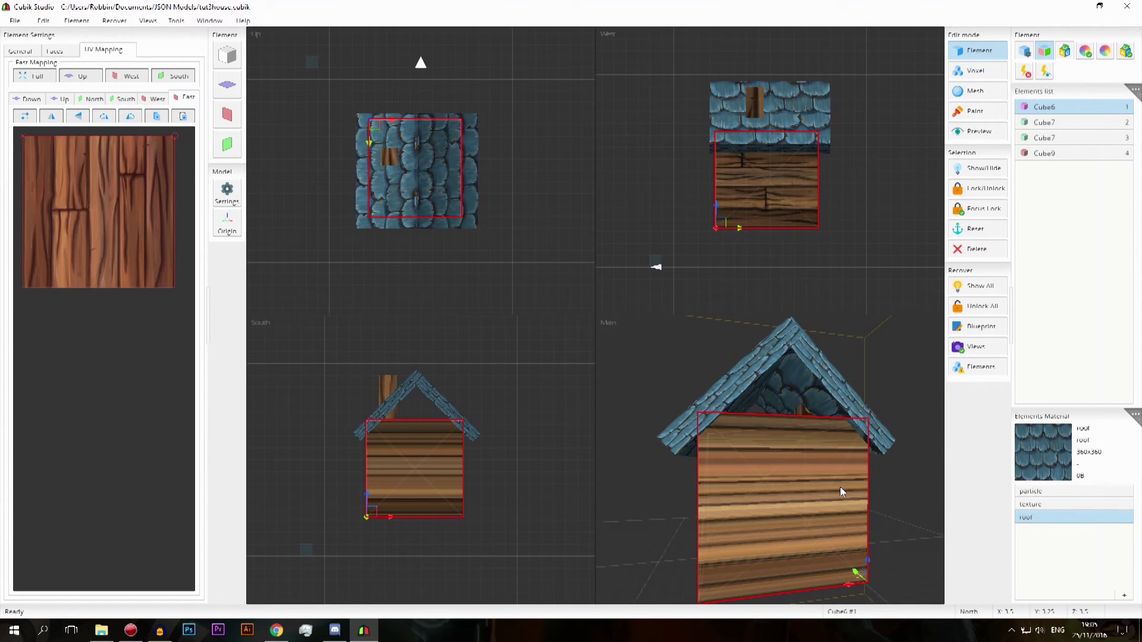
middle_drag(721, 461, 766, 461)
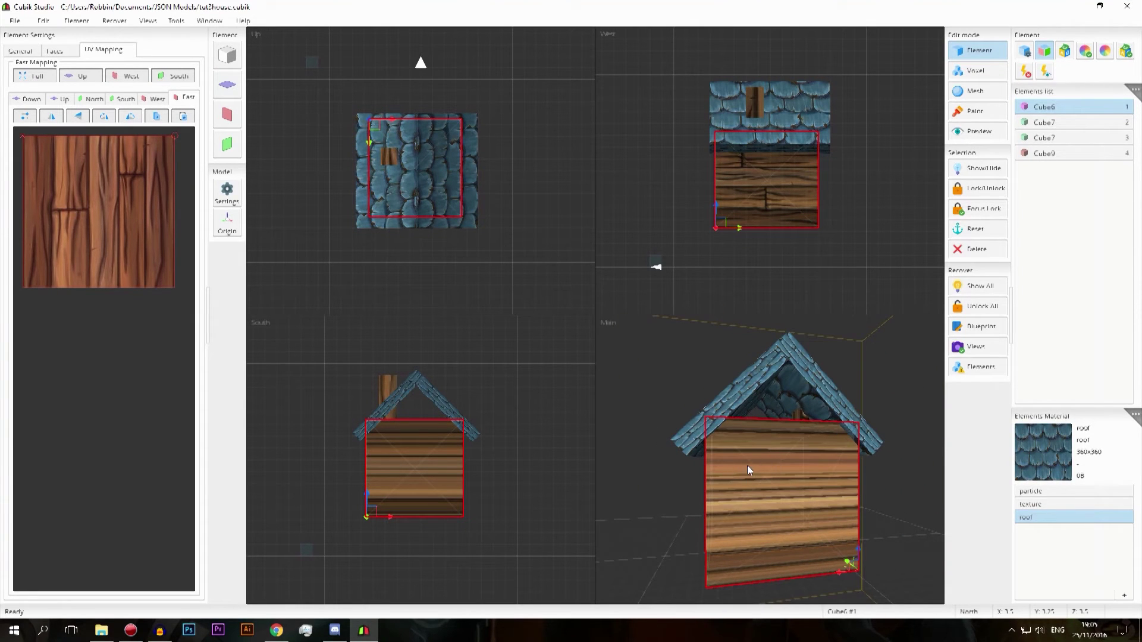
middle_drag(816, 493, 820, 461)
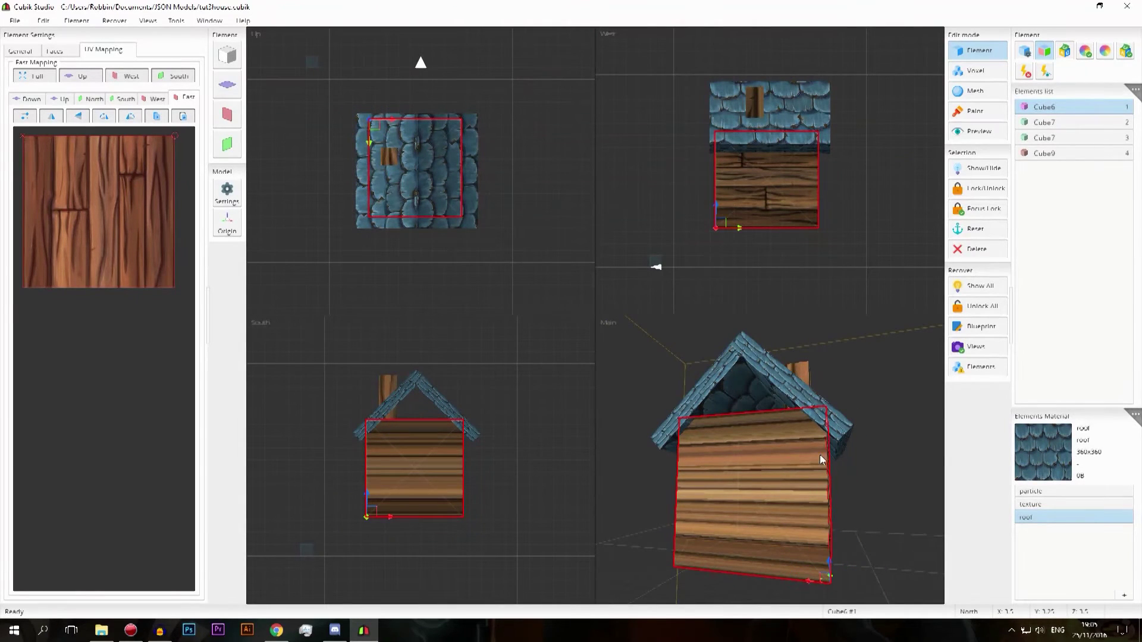
middle_drag(896, 490, 862, 480)
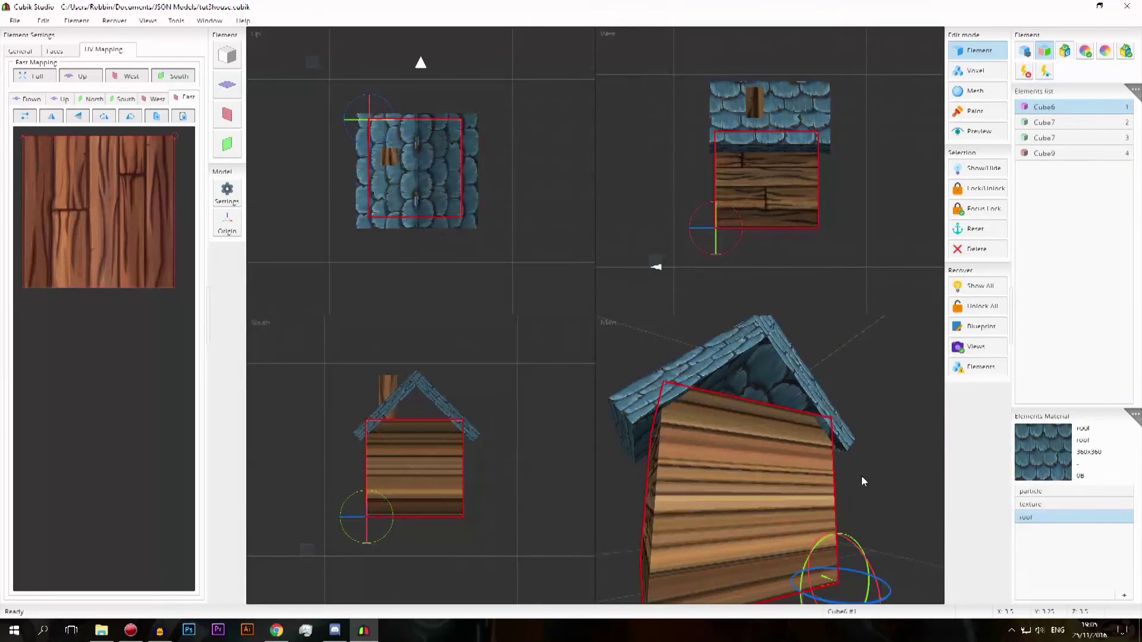
middle_drag(681, 440, 716, 479)
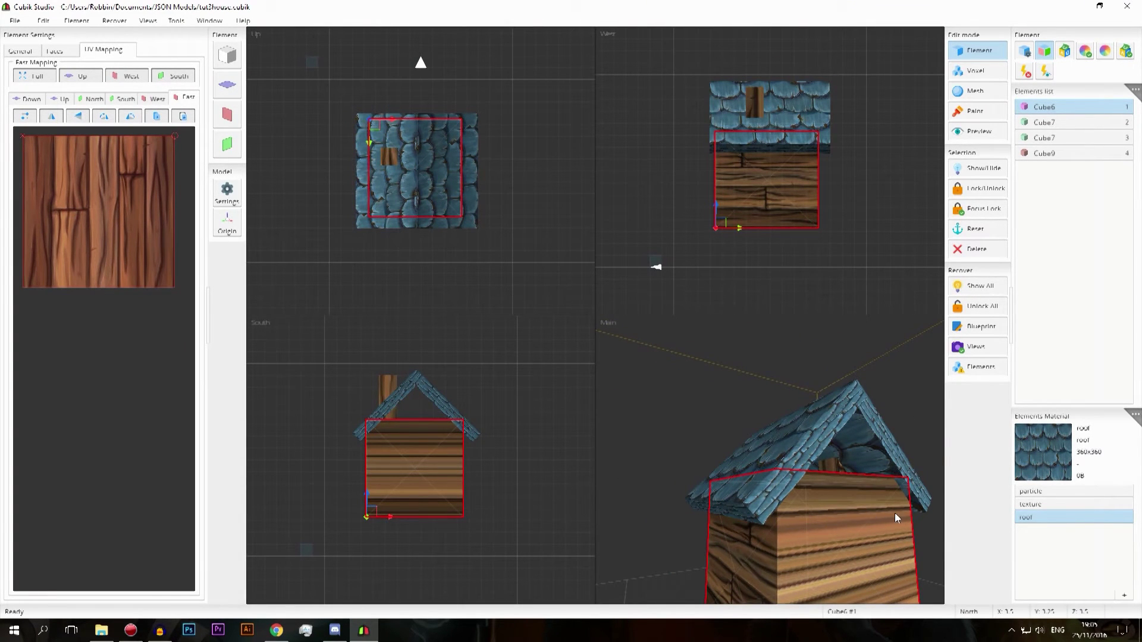
middle_drag(894, 513, 897, 536)
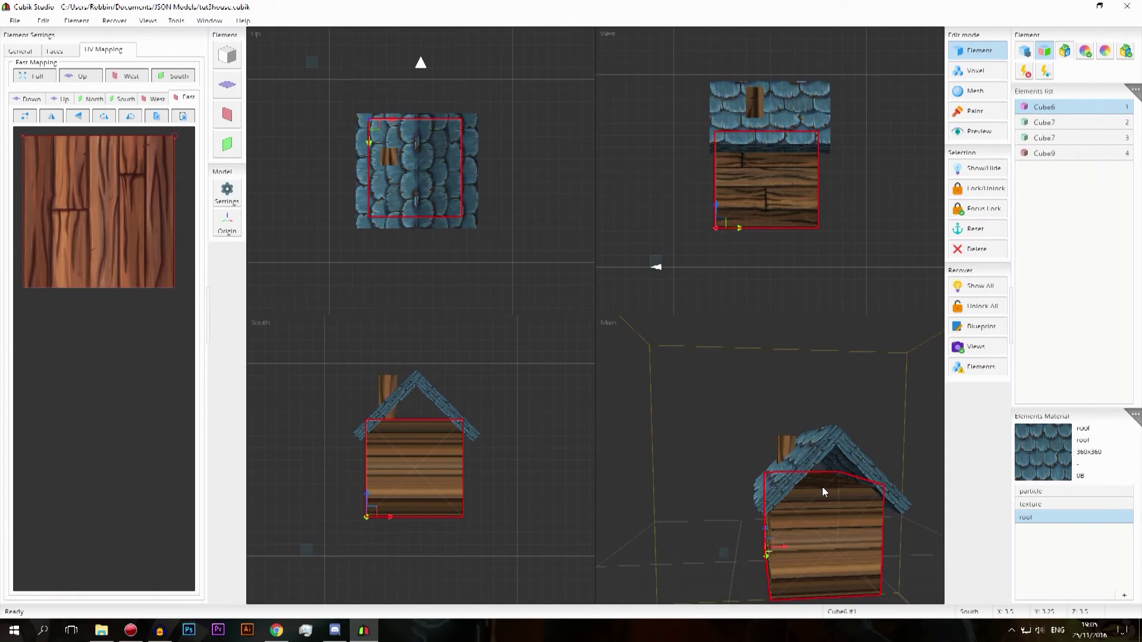
middle_drag(822, 487, 852, 485)
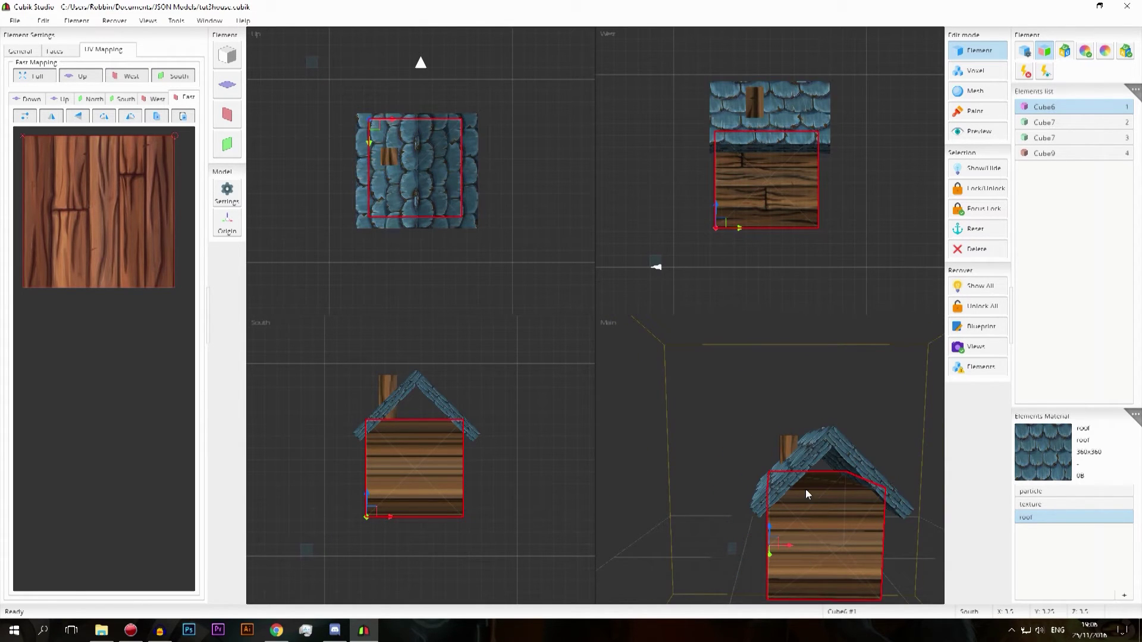
middle_drag(862, 508, 682, 357)
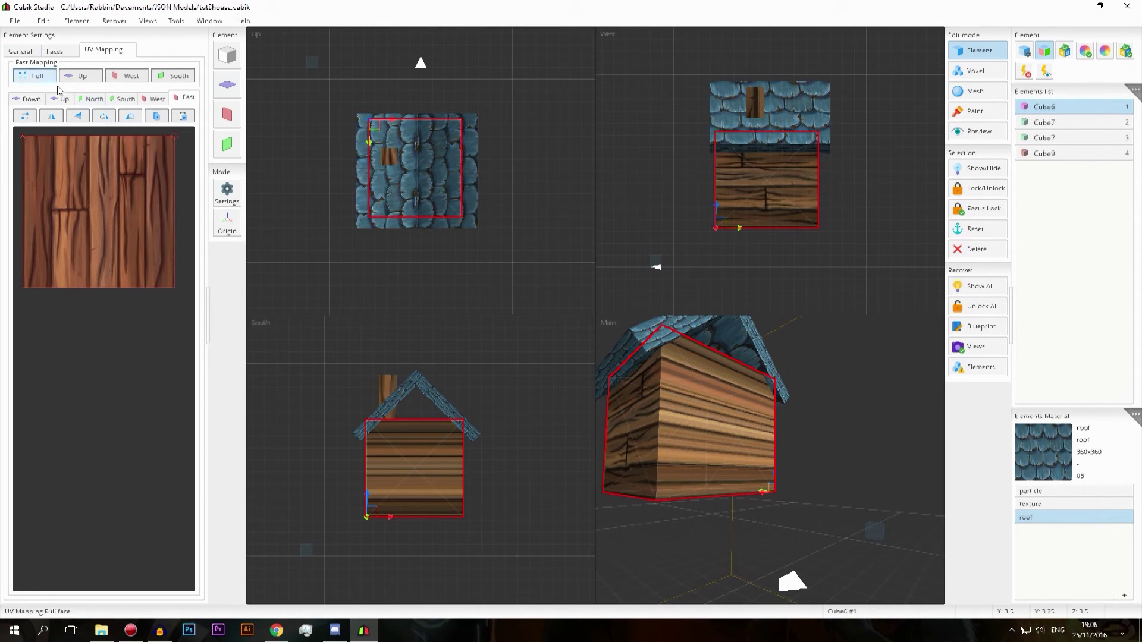
Step: Apply full mapping to all faces of the wooden base and view its walls from different sides
click(33, 76)
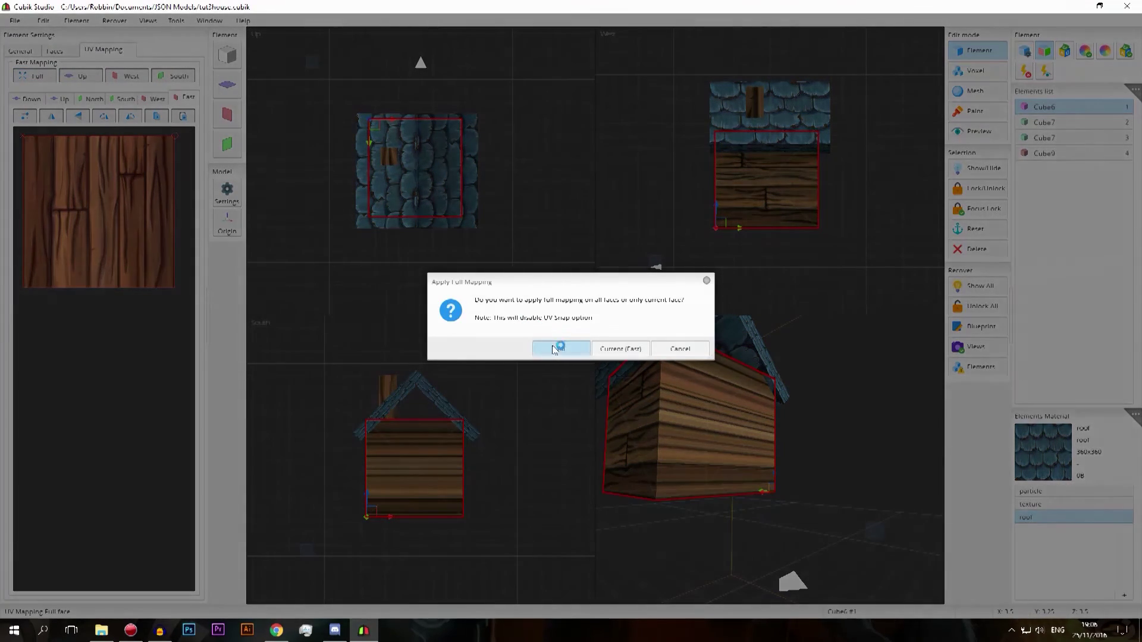
click(561, 349)
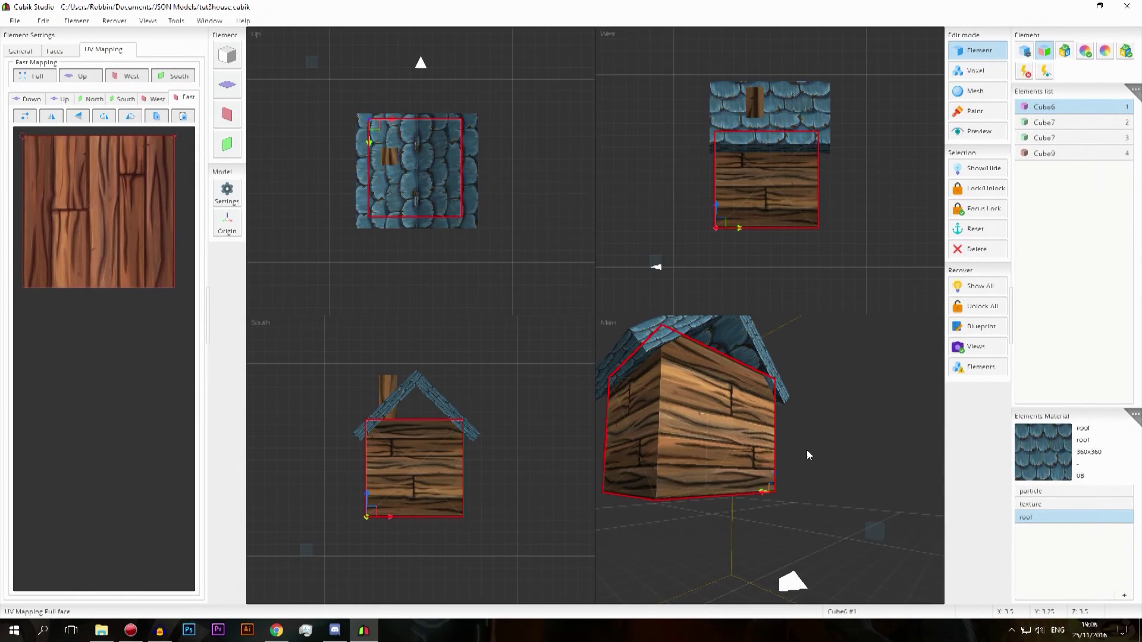
key(r)
middle_drag(832, 459, 768, 474)
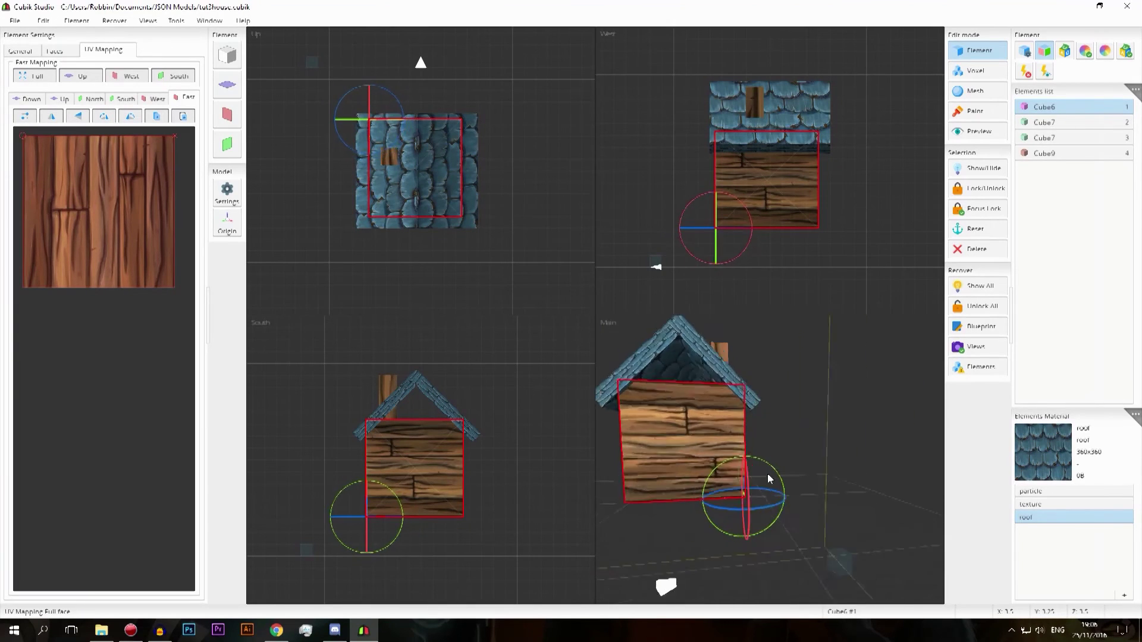
right_drag(769, 479, 779, 445)
key(r)
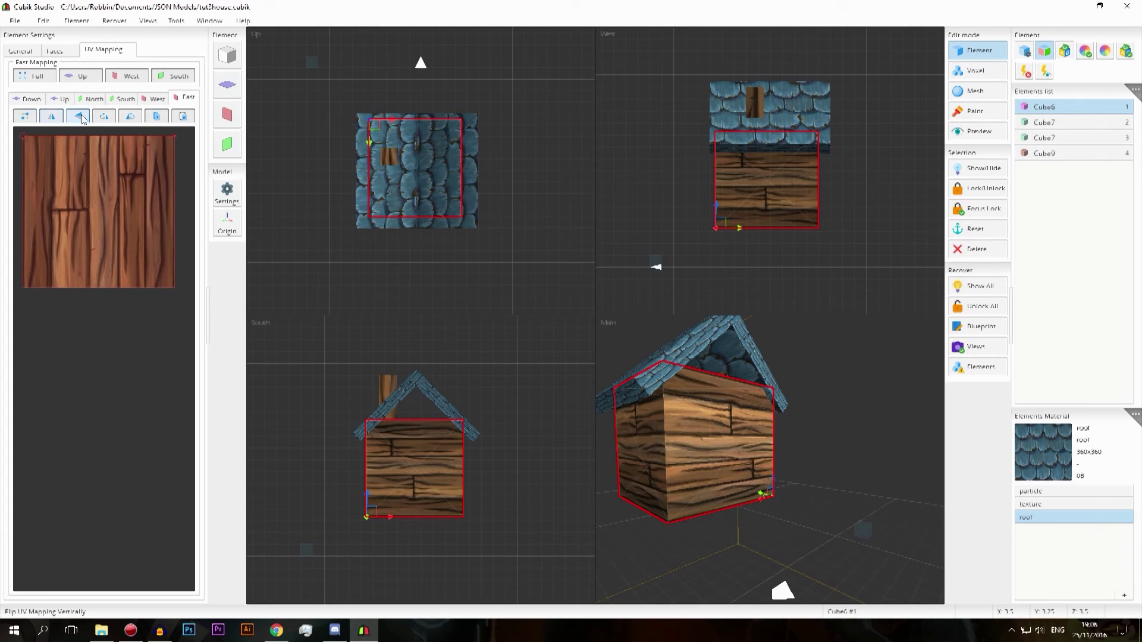
Step: Shrink the UV area of the wooden base's up face to the upper-left part of the texture
click(31, 99)
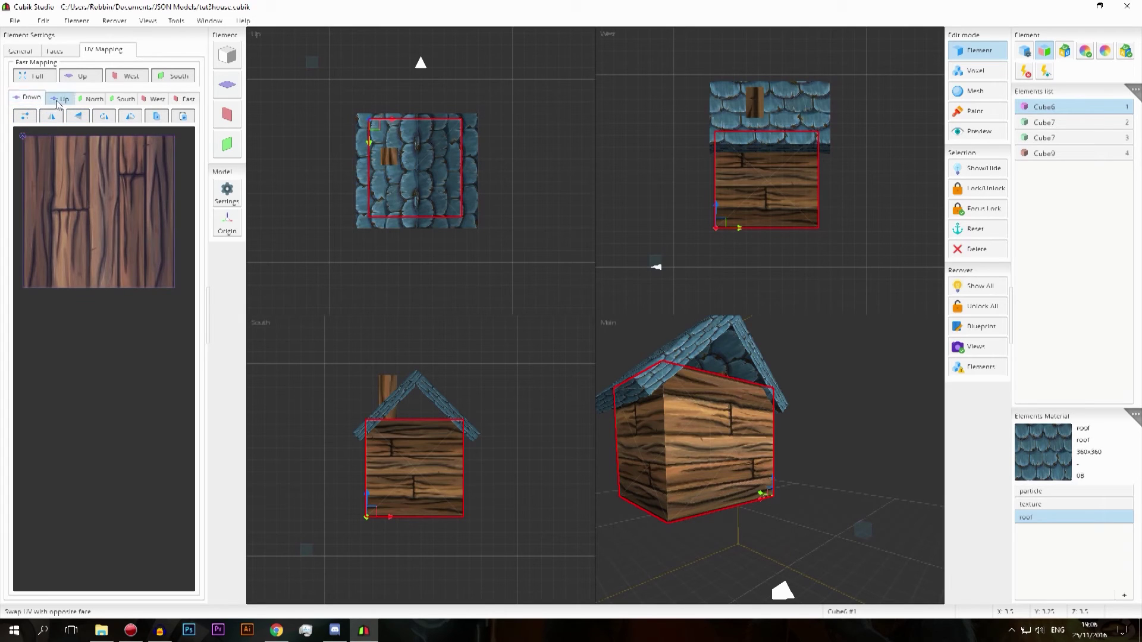
click(60, 98)
drag(114, 226, 50, 168)
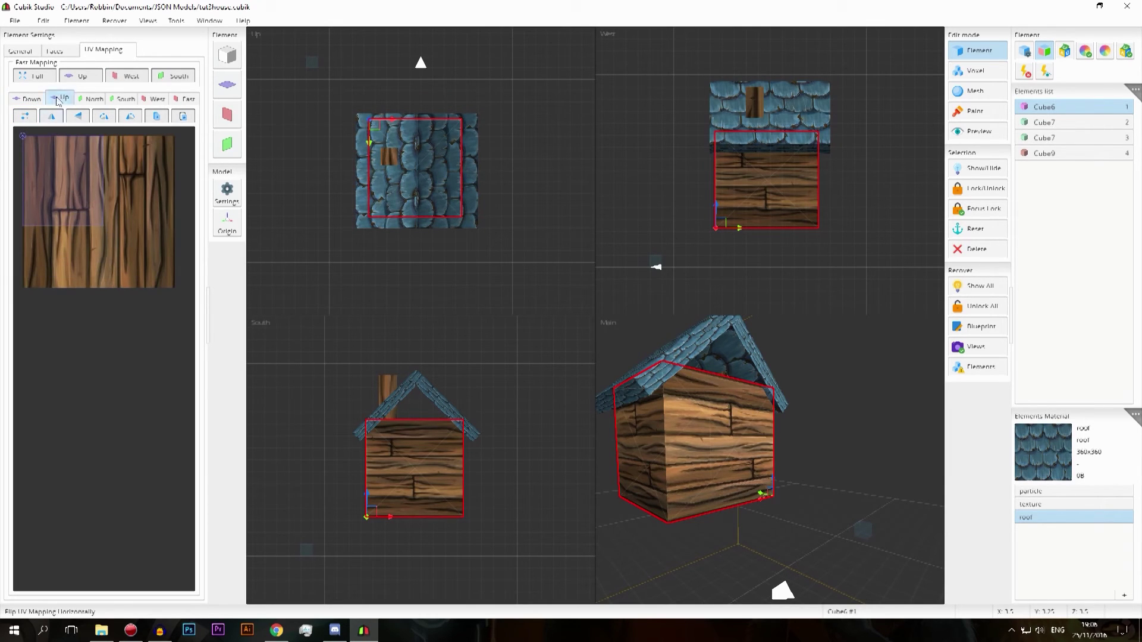
Step: Compare the down and up faces, swap the up face's UV with its opposite face, and show the down face
click(28, 98)
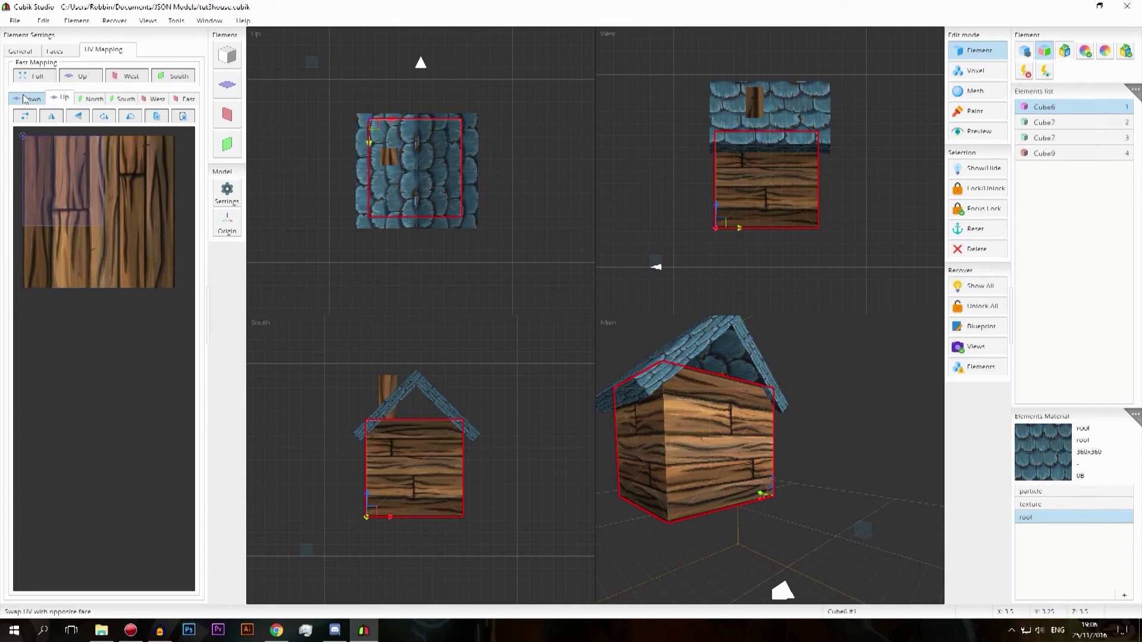
click(64, 99)
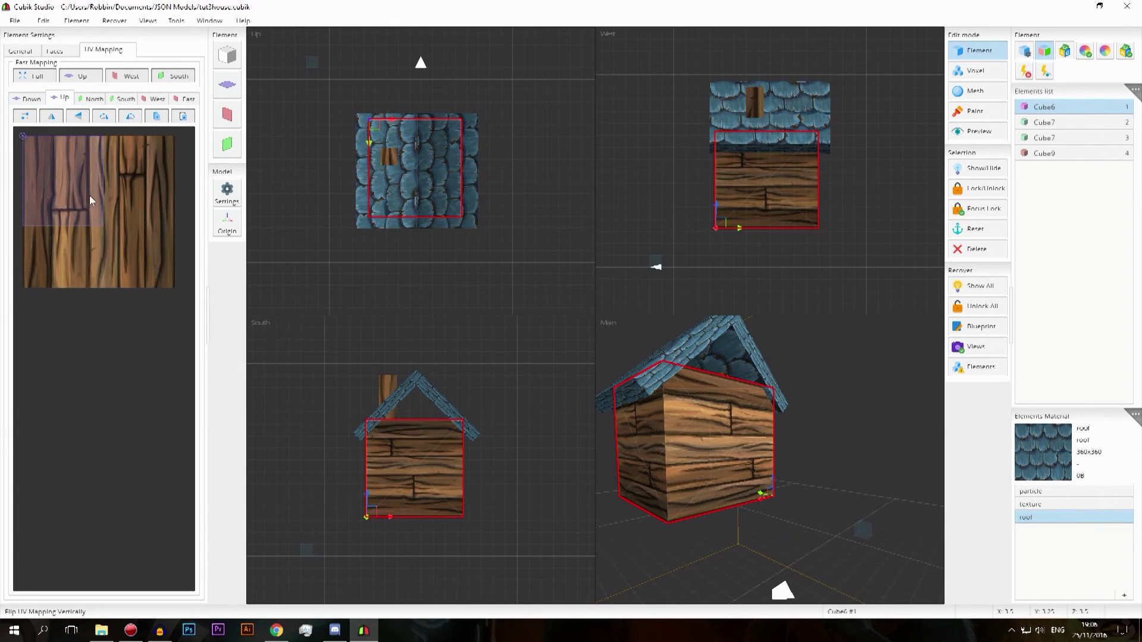
click(26, 117)
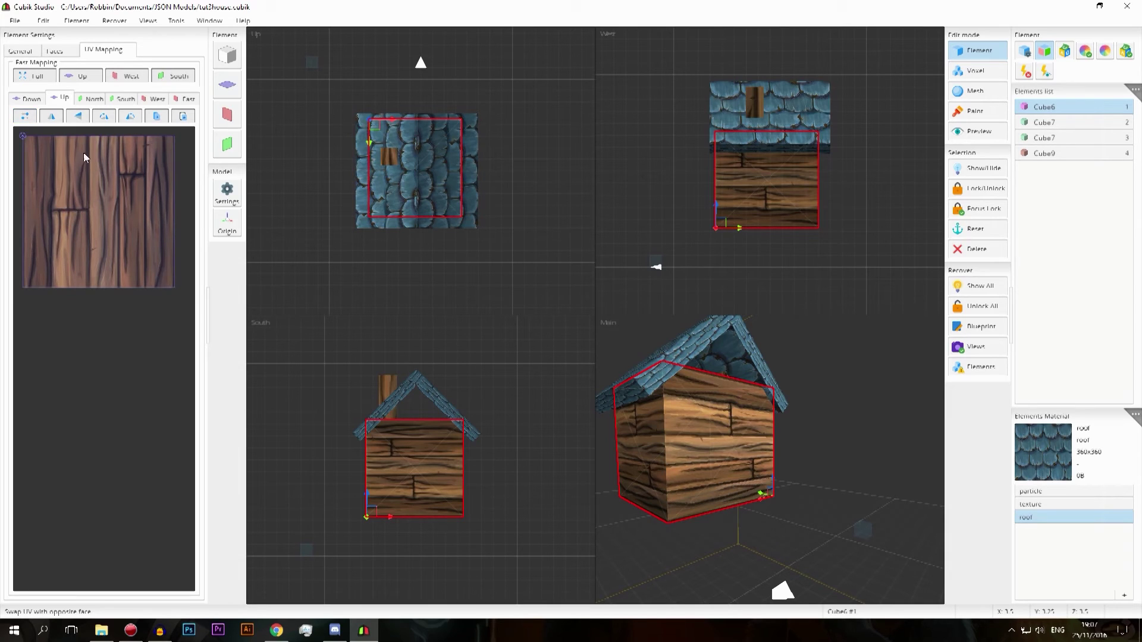
click(28, 99)
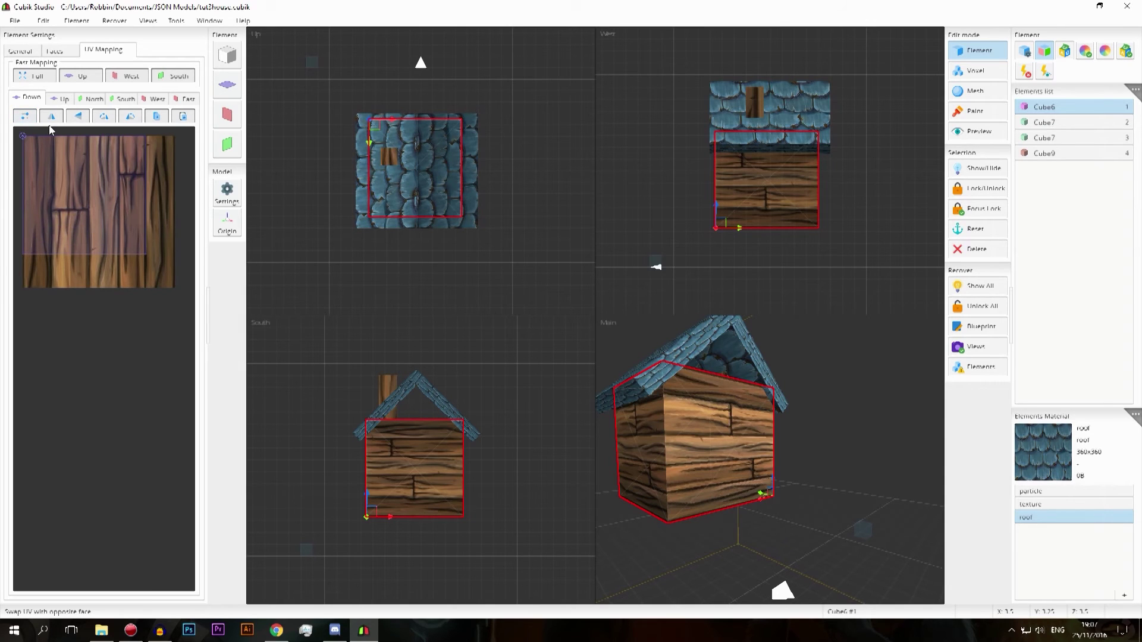
Step: Swap the down face's UV with its opposite face repeatedly and compare the up and down face mappings
click(27, 119)
click(29, 118)
click(29, 118)
click(29, 118)
click(62, 99)
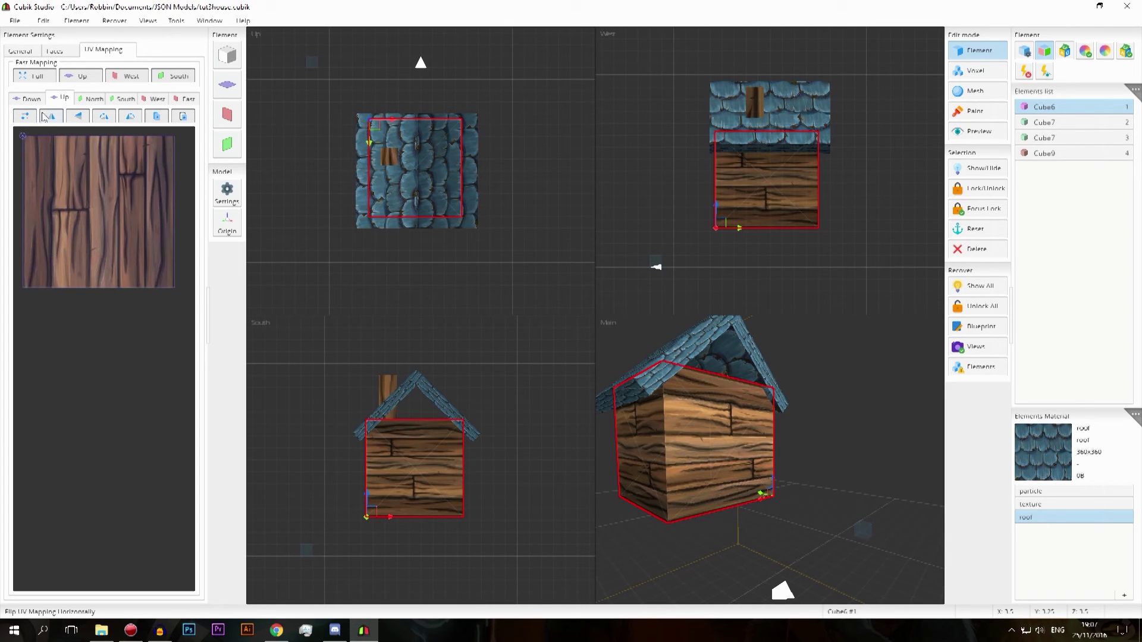
click(16, 101)
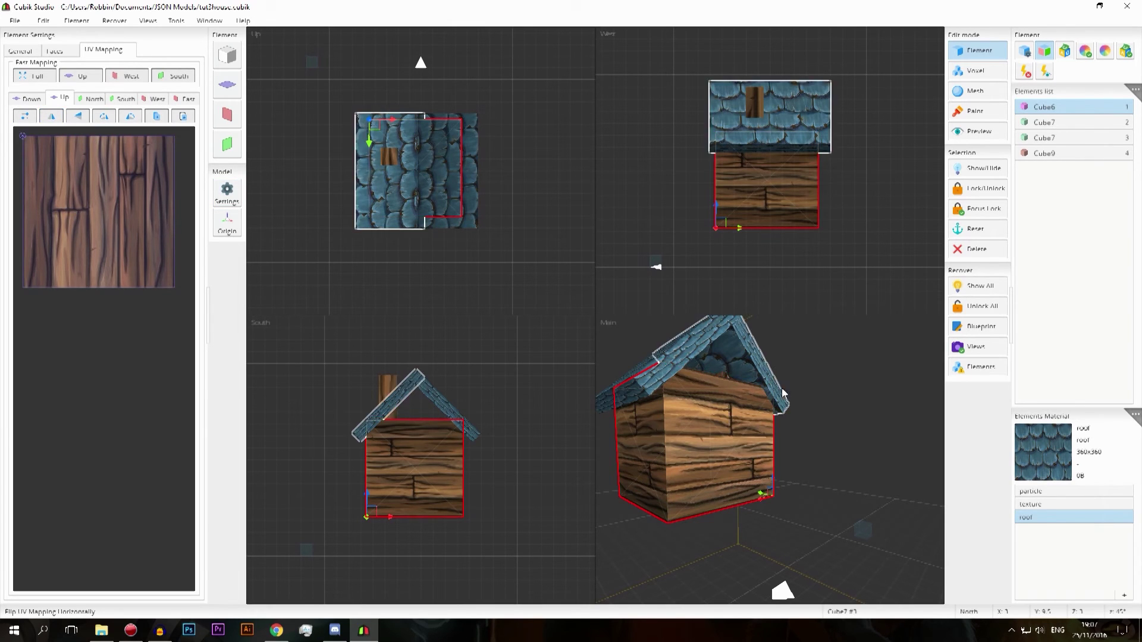
Step: Flip the wooden base's south face UV mapping horizontally back and forth, watching the south wall up close
click(123, 97)
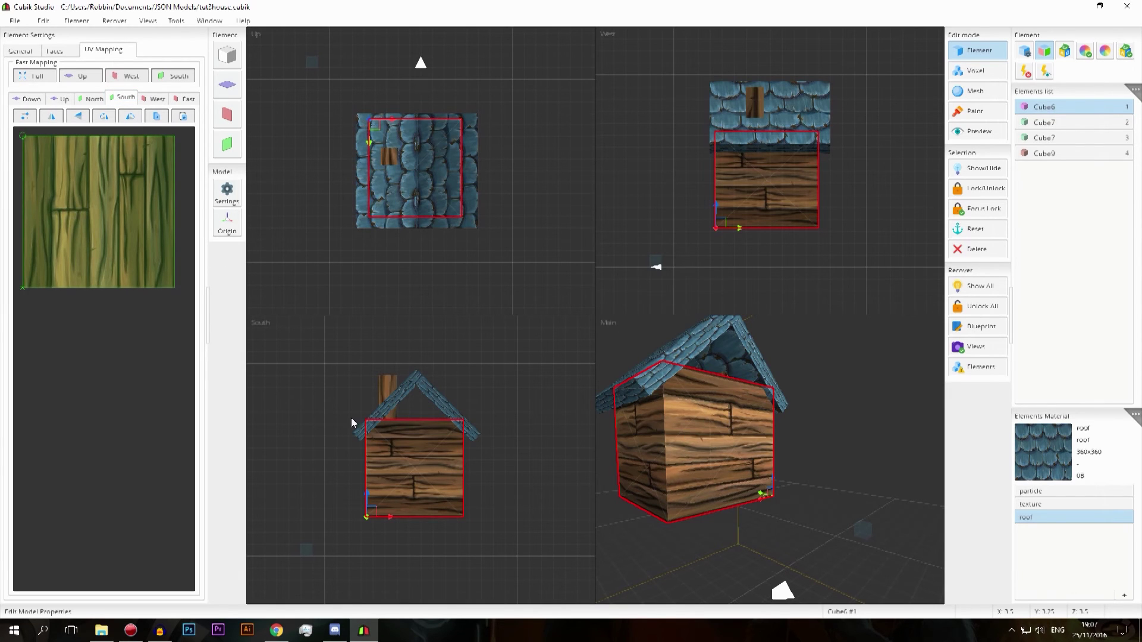
scroll(425, 481, up, 5)
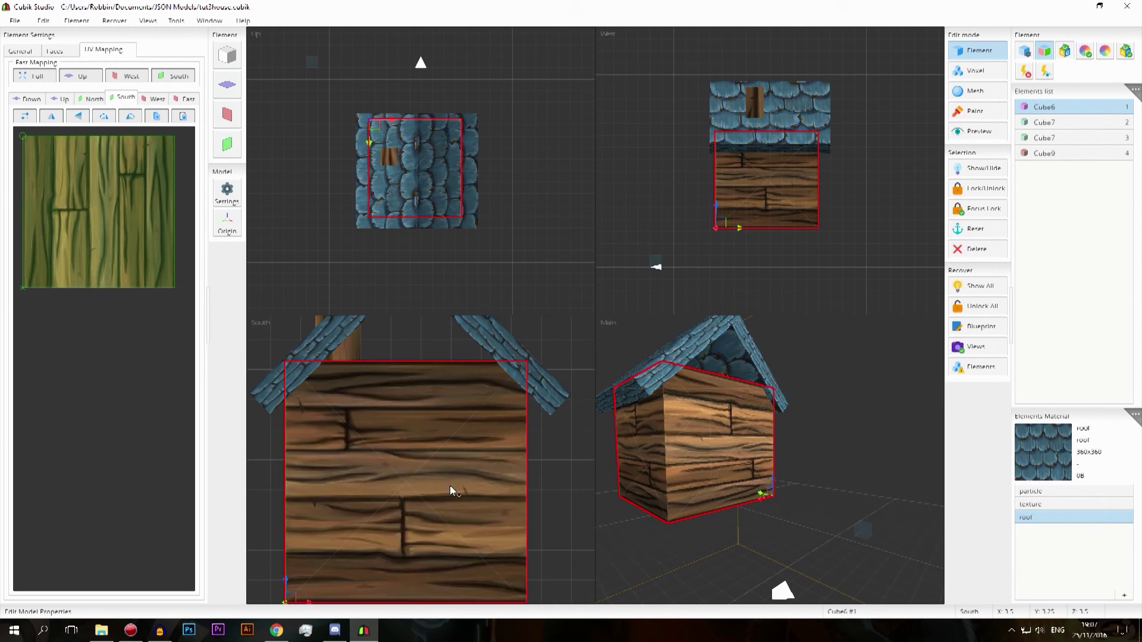
click(52, 116)
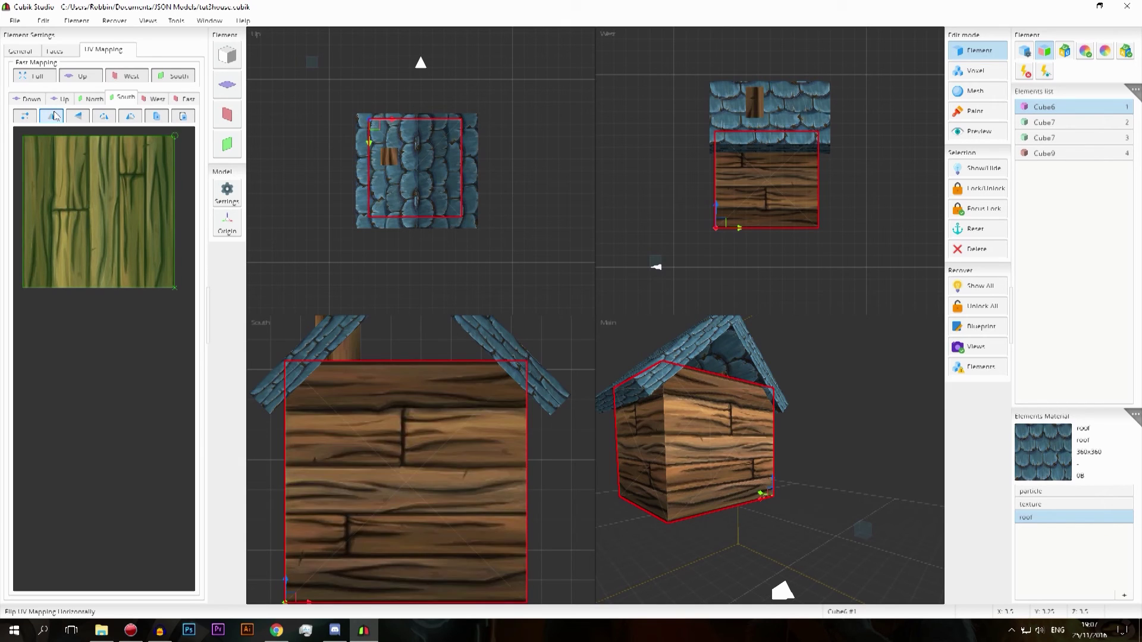
click(53, 115)
click(54, 116)
click(54, 116)
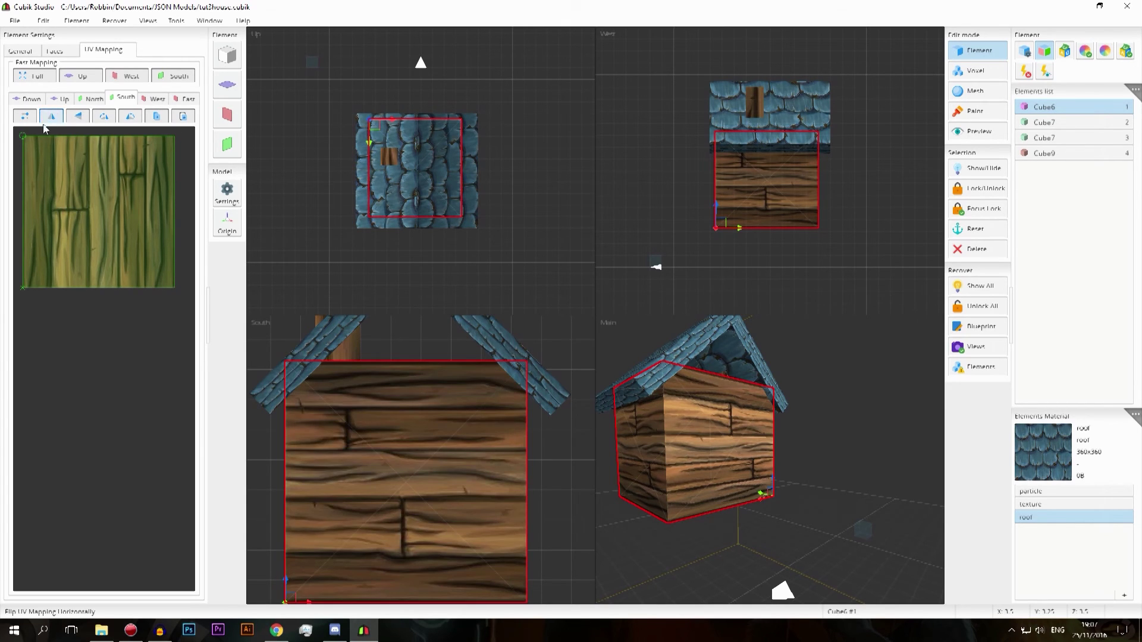
Step: Flip the south face's UV mapping vertically back and forth
click(80, 116)
click(80, 116)
click(80, 116)
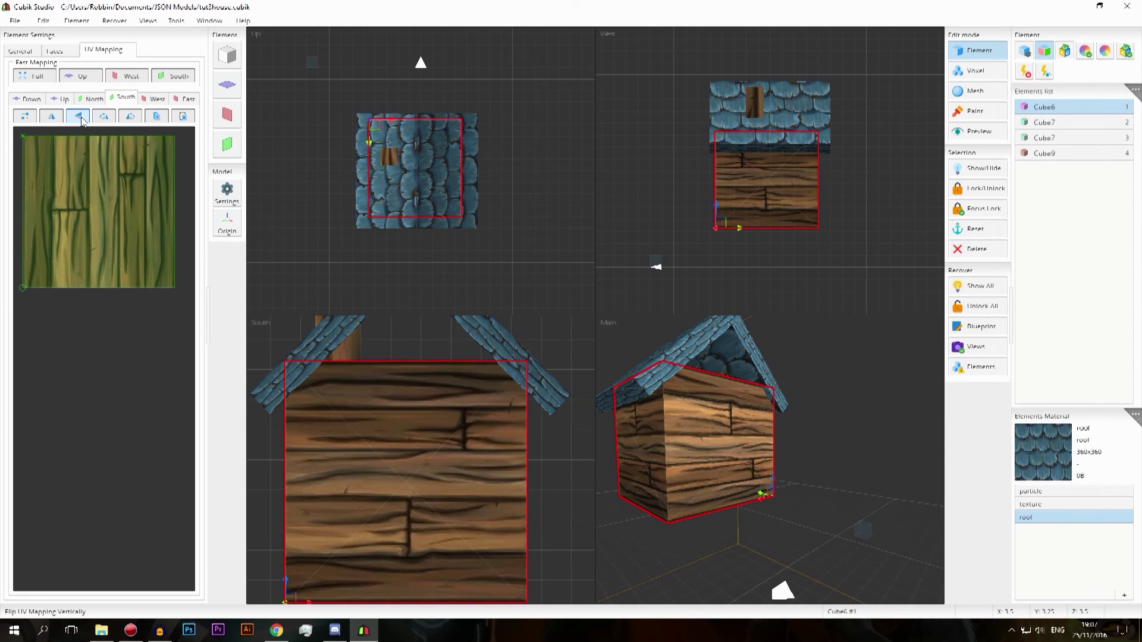
click(78, 117)
click(78, 116)
click(78, 116)
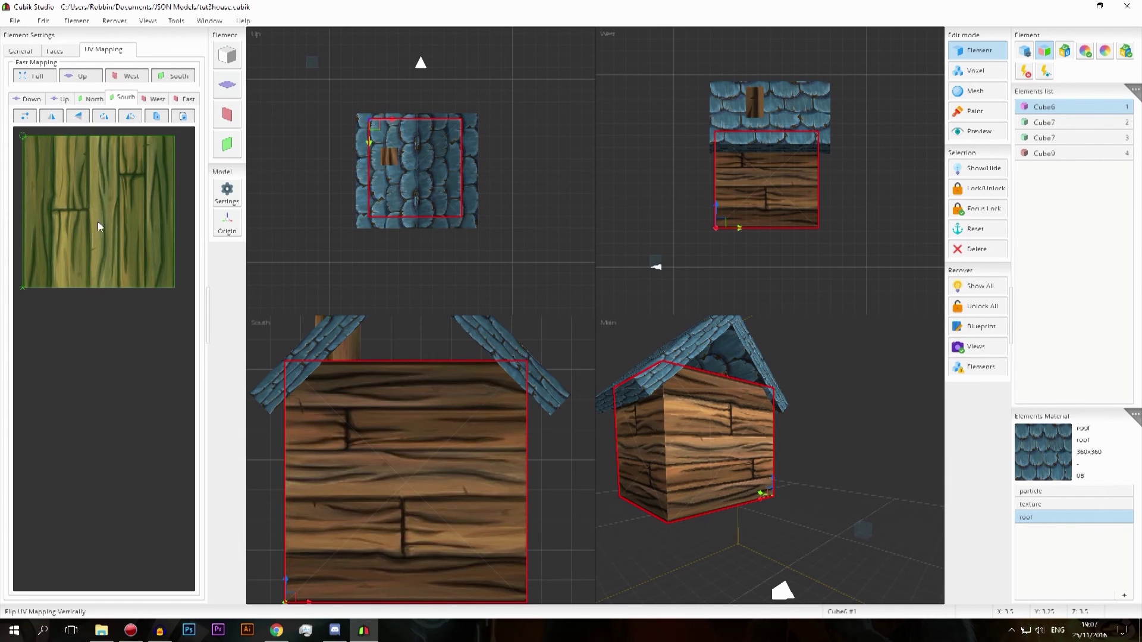
Step: Rotate the south face's UV mapping in 90° steps
click(110, 116)
click(110, 116)
click(110, 116)
click(110, 116)
click(119, 119)
click(109, 125)
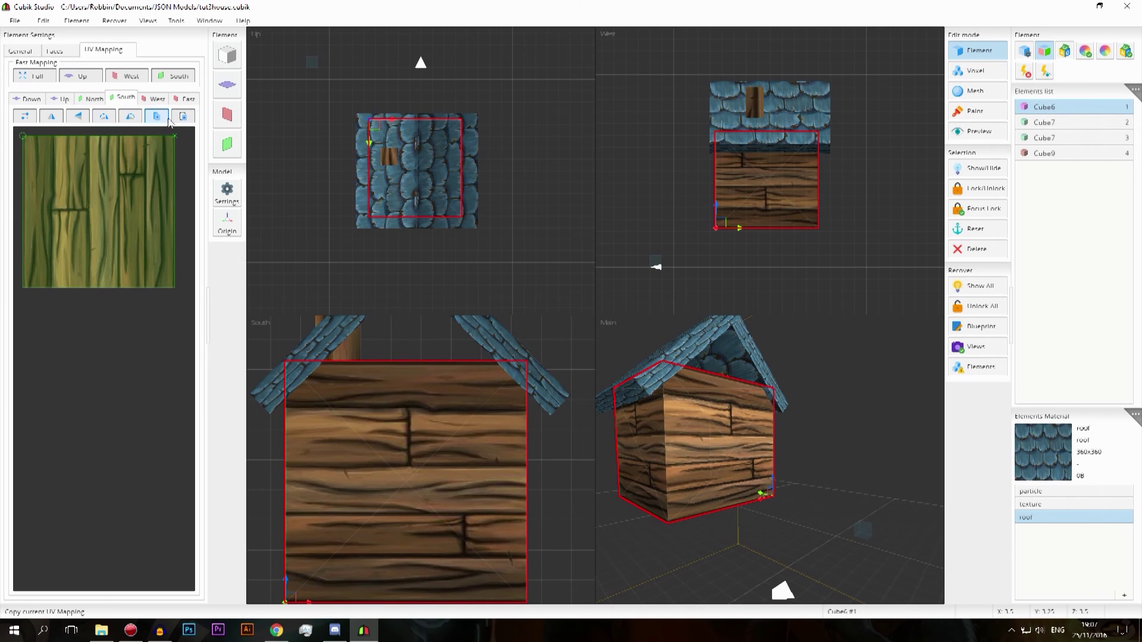
Step: Shrink the south face's UV area to the middle of the texture and copy its mapping onto the west face
drag(137, 233, 115, 205)
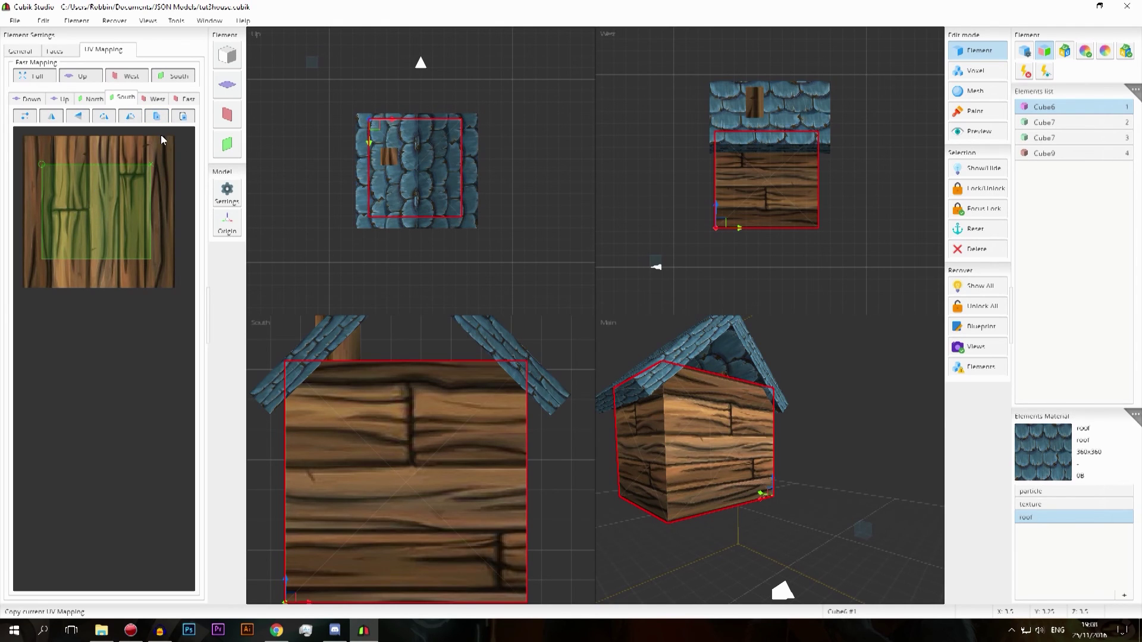
click(158, 98)
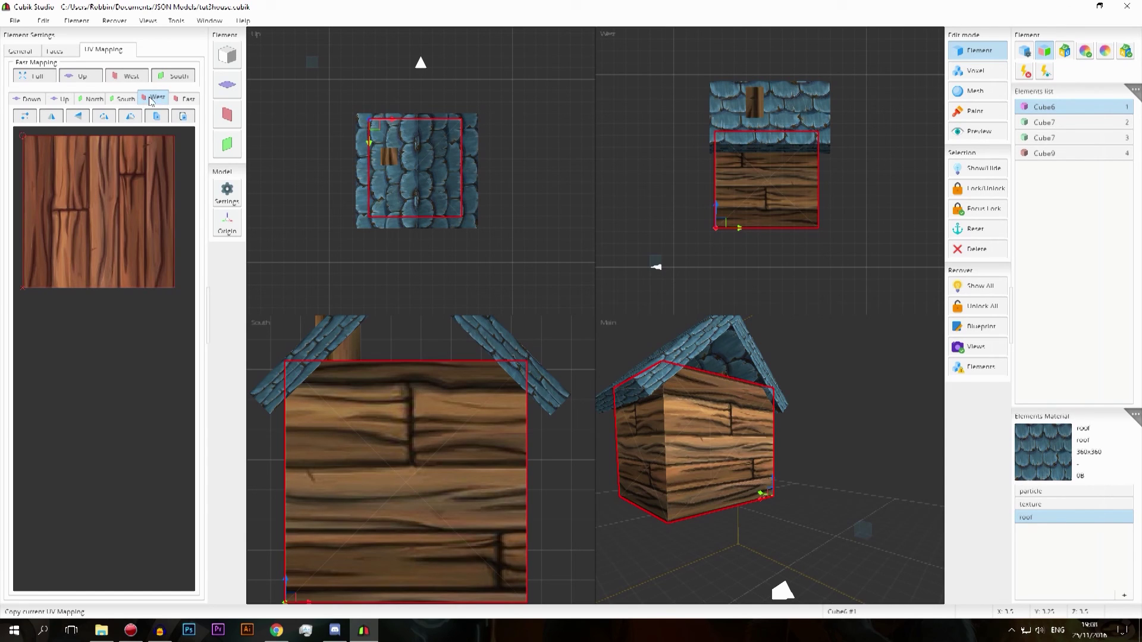
click(183, 116)
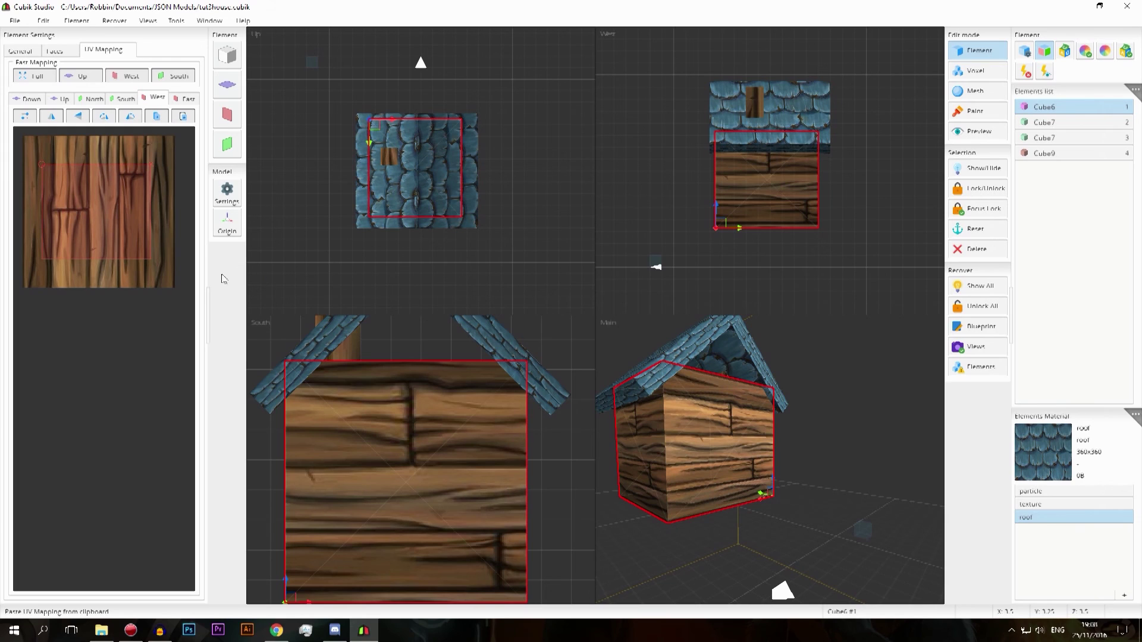
Step: Shift the west face's UV area toward the texture's upper-left corner and copy the mapping onto the east face
drag(129, 239, 116, 222)
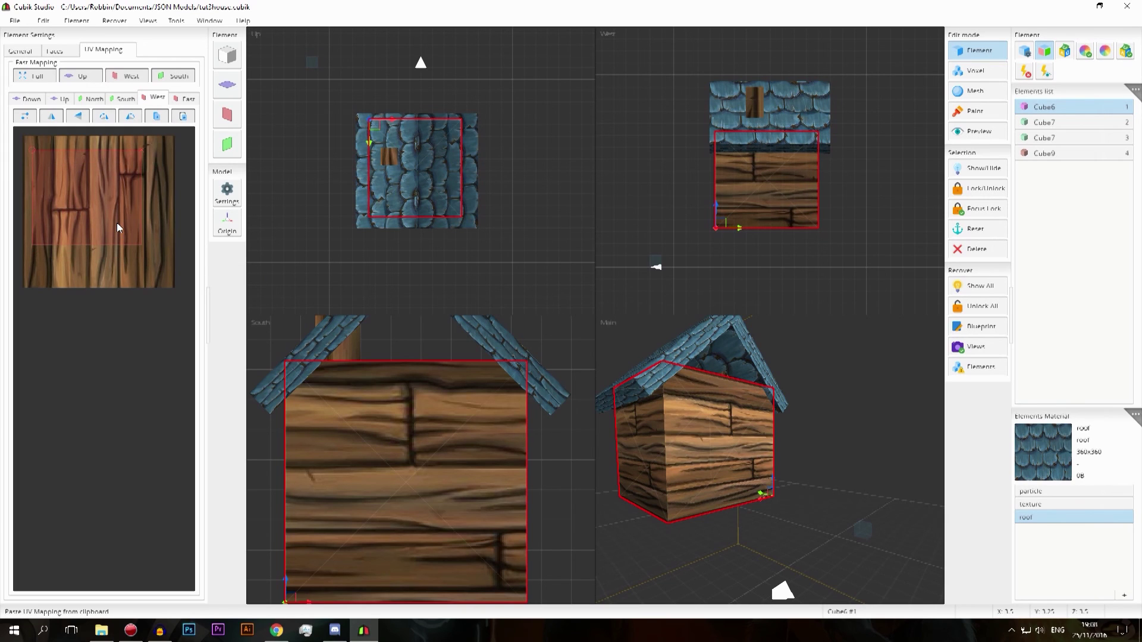
click(157, 117)
click(184, 99)
click(182, 116)
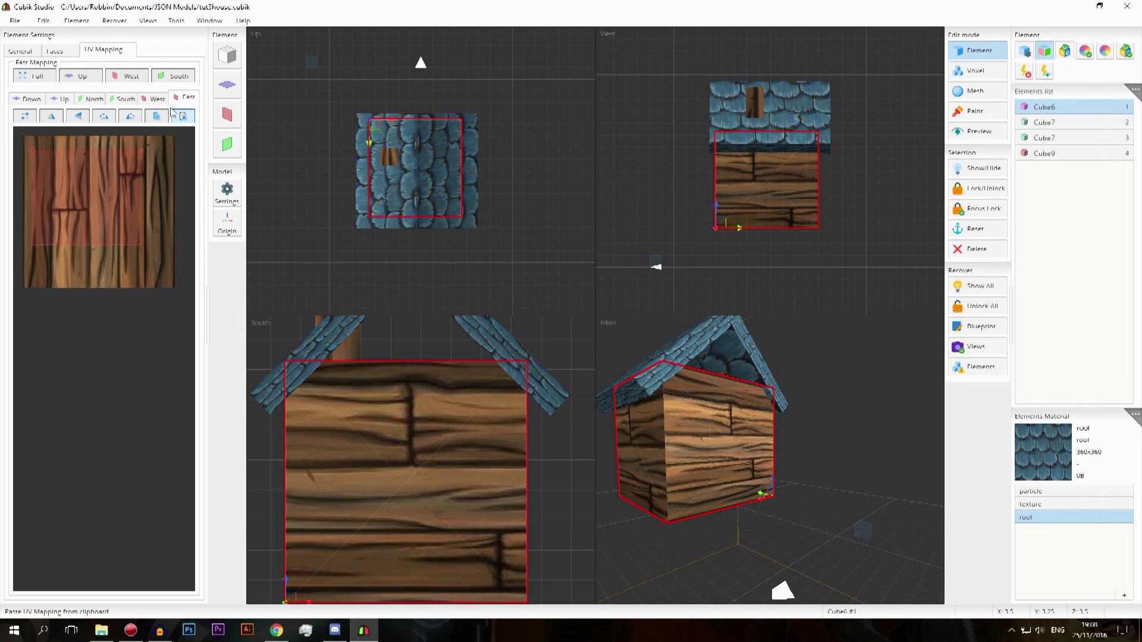
Step: Paste the copied west mapping onto the south, north, up and down faces of the wooden base
click(122, 98)
click(182, 116)
click(94, 98)
click(182, 116)
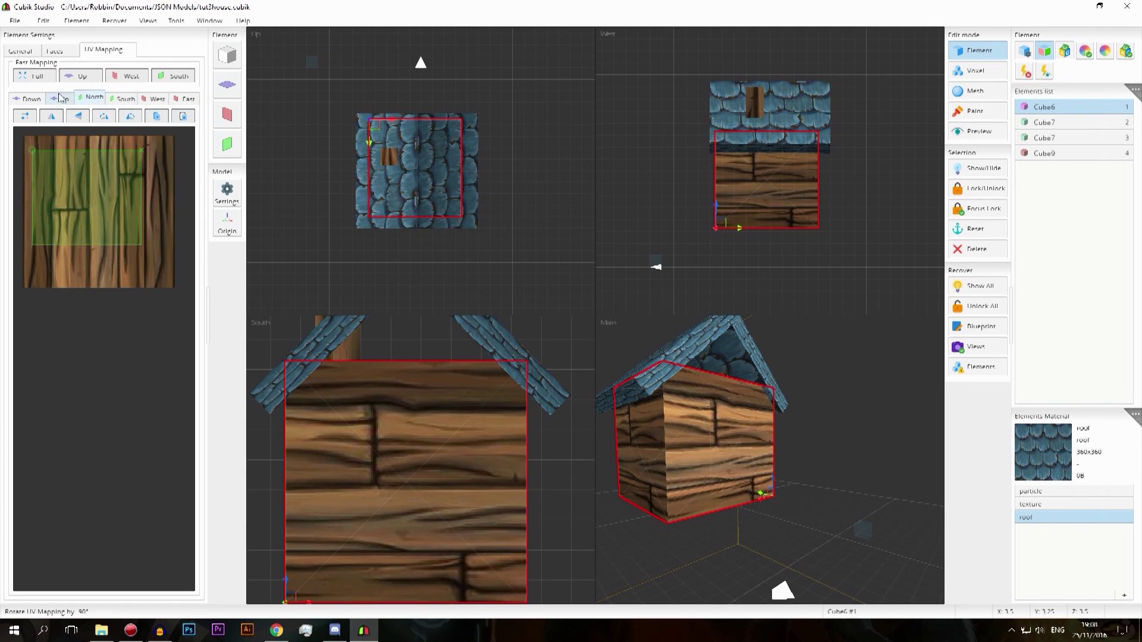
click(60, 99)
click(183, 116)
click(27, 98)
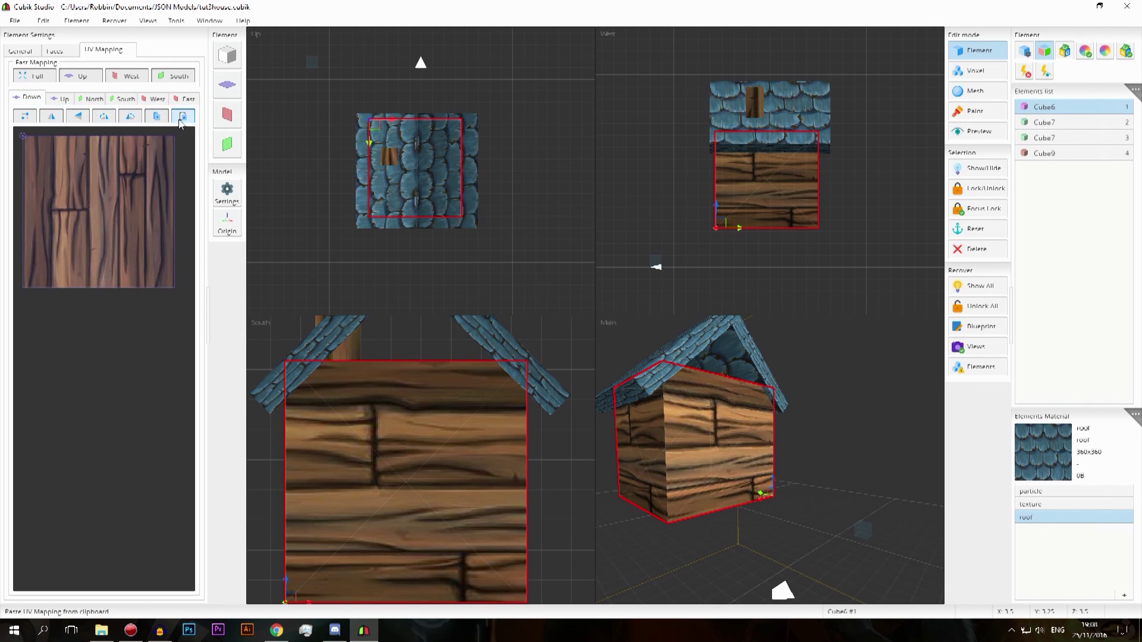
Step: Examine the wooden base's matching wall textures from the front, with the base selected and with nothing selected
scroll(527, 438, up, 3)
scroll(660, 460, down, 3)
click(676, 464)
middle_drag(675, 463, 759, 417)
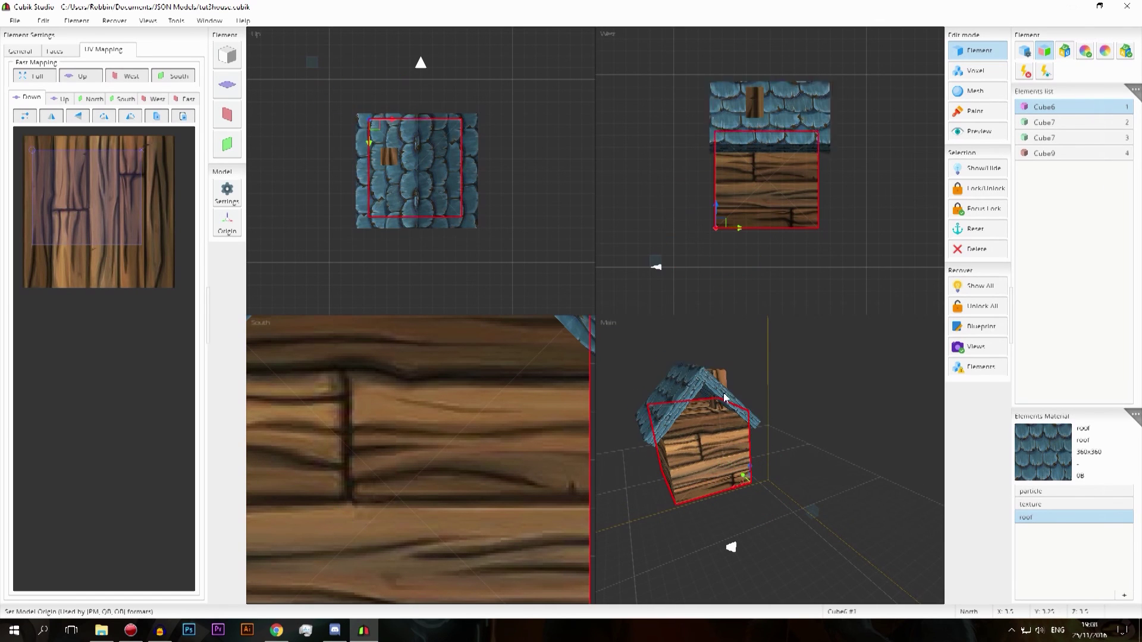
middle_drag(793, 433, 777, 432)
click(838, 414)
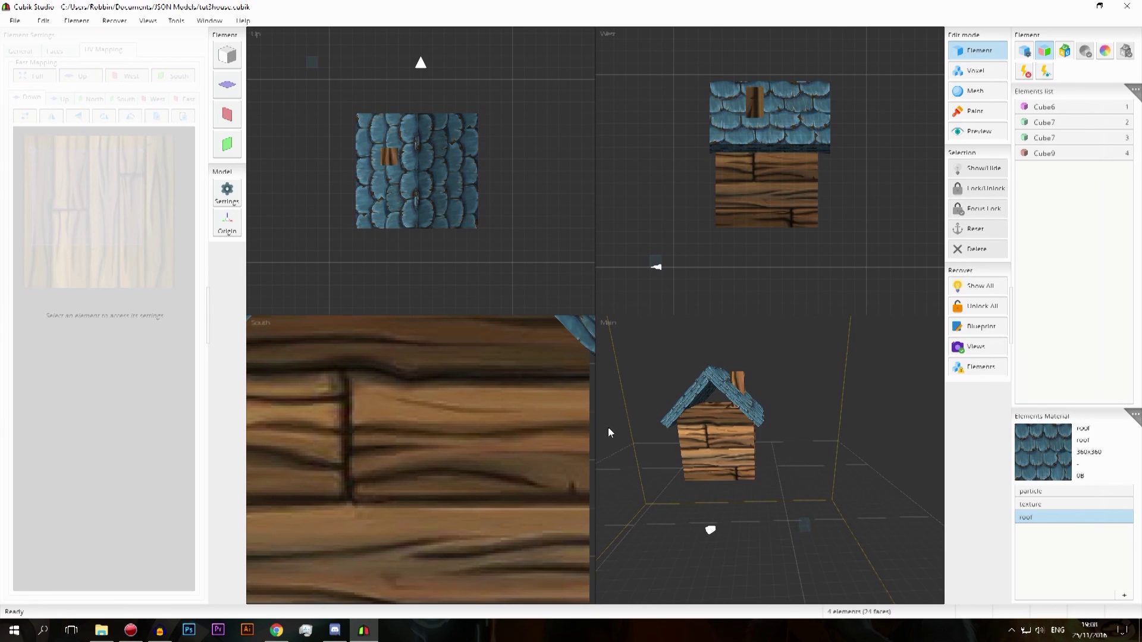
click(708, 445)
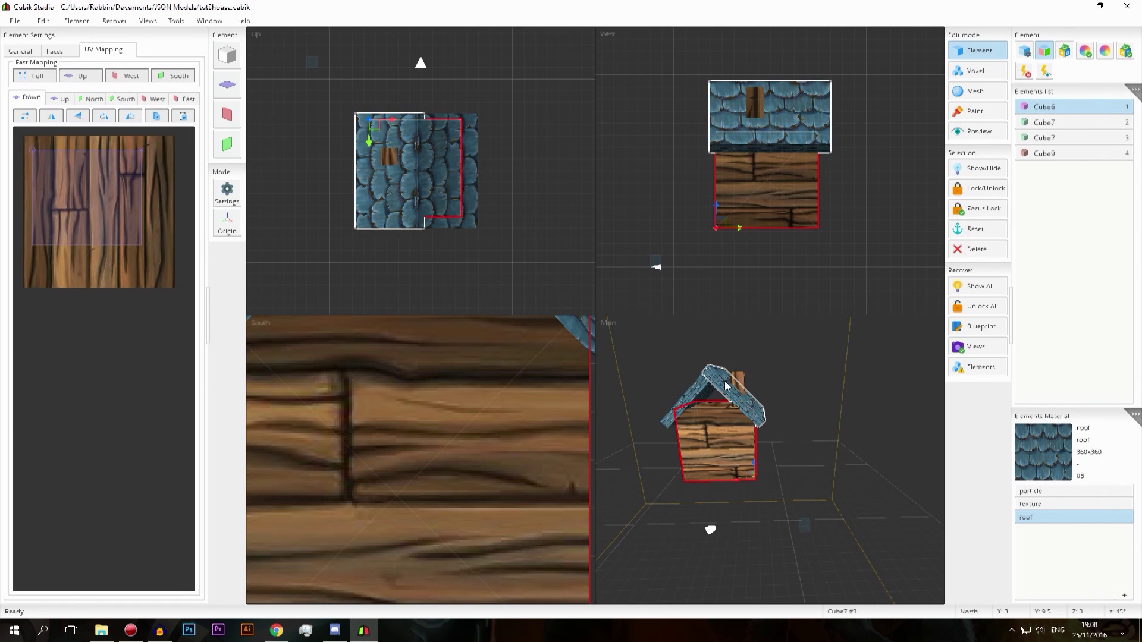
click(831, 427)
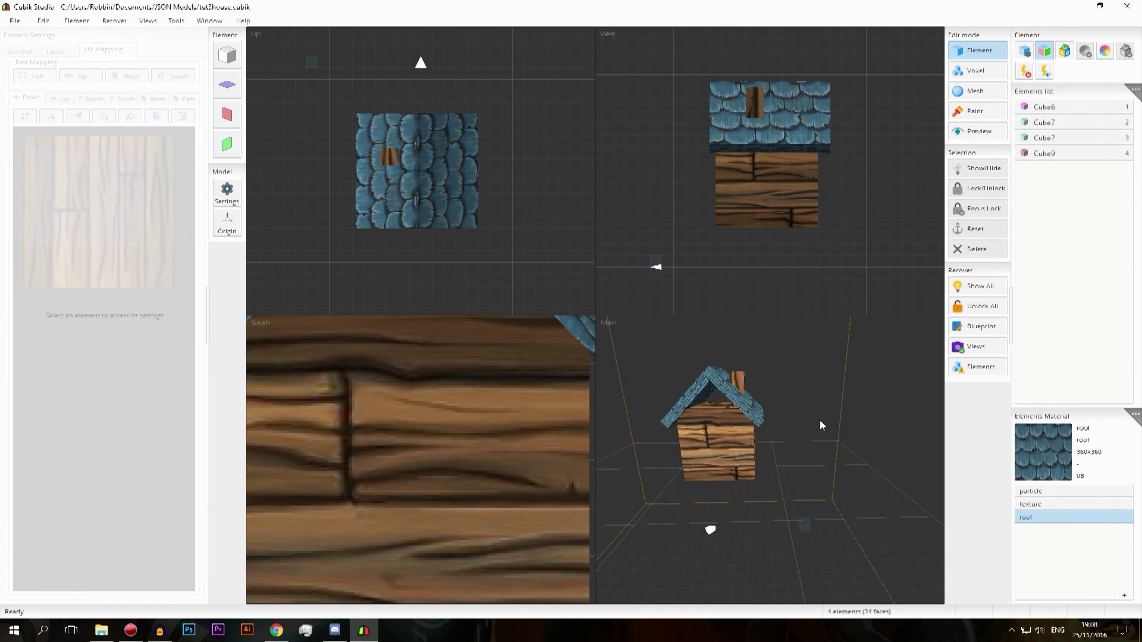